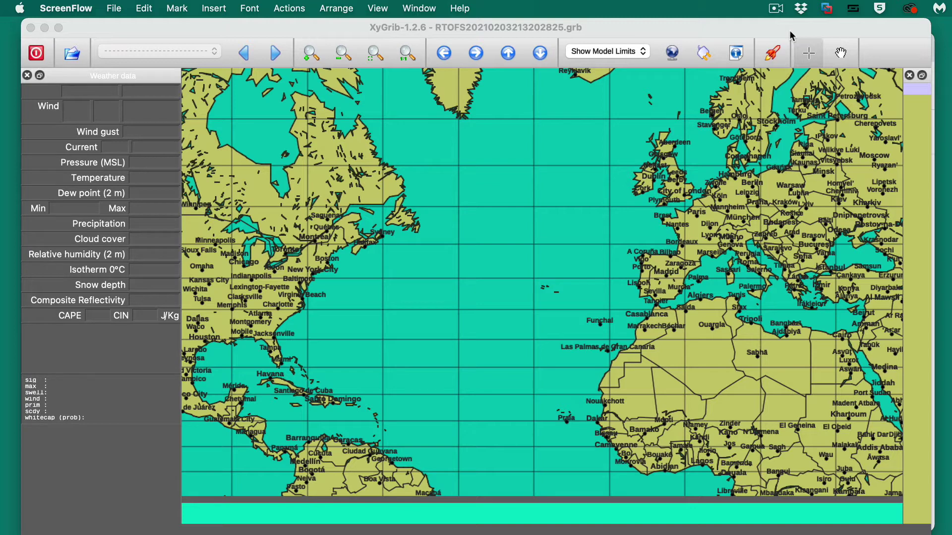
Dismiss the area warning and drag-select a small mid-Atlantic area with the crosshair tool
{"action": "left_click", "coordinate": [675, 53]}
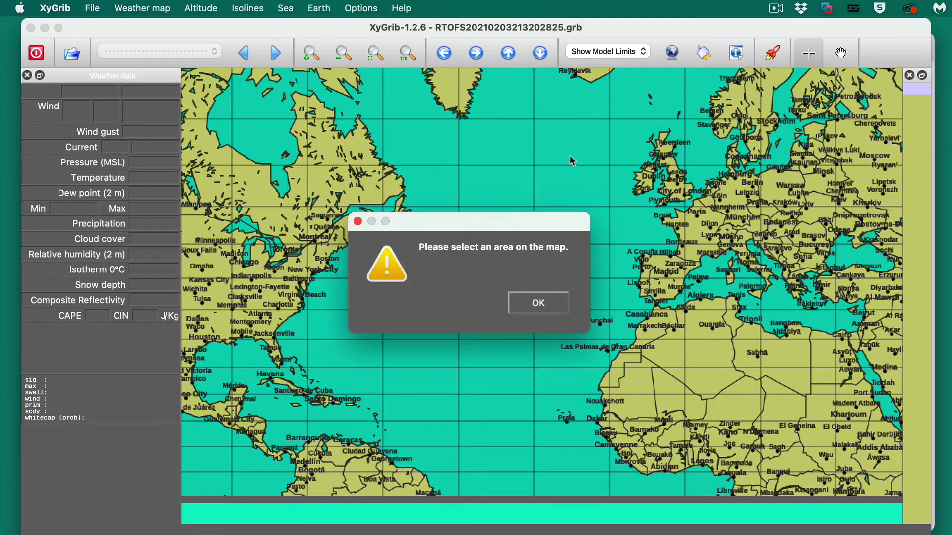
{"action": "left_click", "coordinate": [527, 304]}
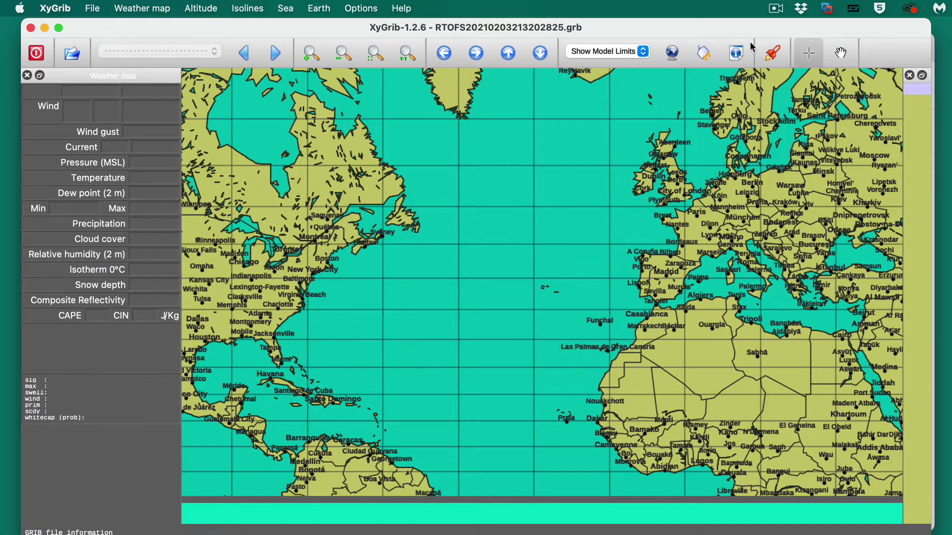
{"action": "left_click", "coordinate": [807, 53]}
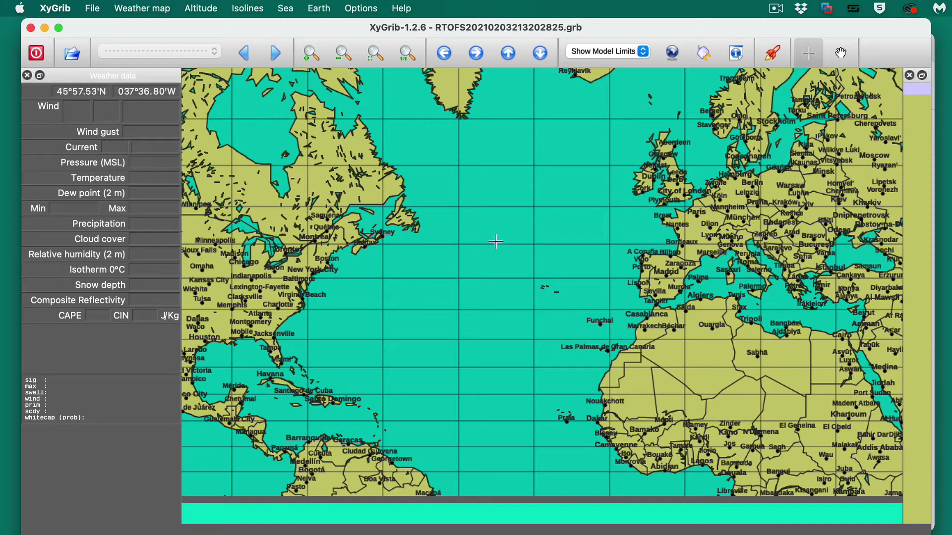
{"action": "left_click_drag", "start_coordinate": [495, 238], "coordinate": [543, 263]}
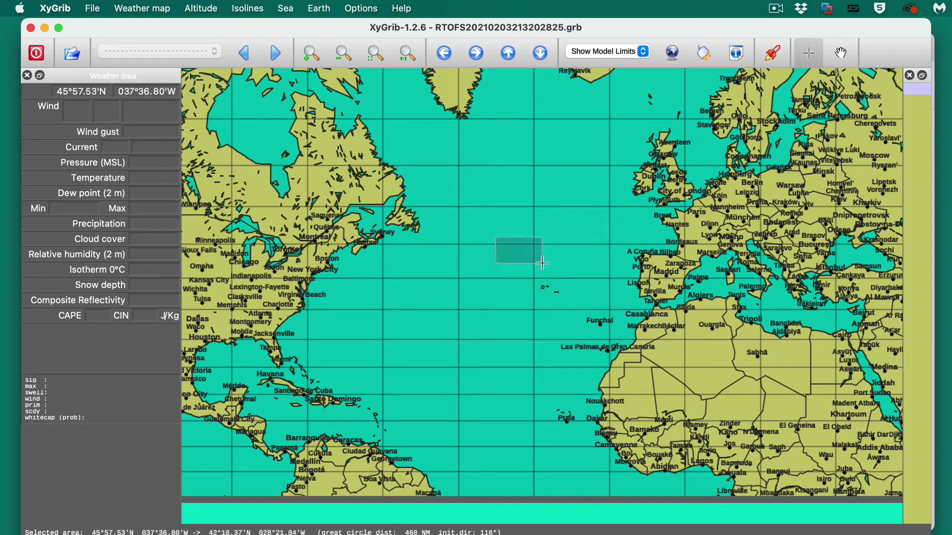
Open Download GRIB settings for latitude 42.17–45.96, longitude -37.61 to -28.35, leaving the atmospheric model unchanged
{"action": "left_click", "coordinate": [672, 54]}
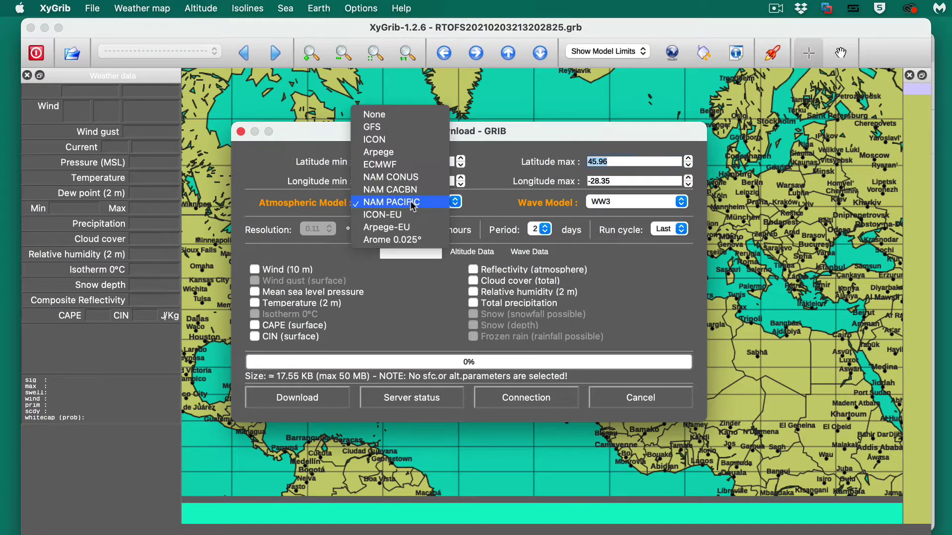
{"action": "left_click", "coordinate": [411, 202]}
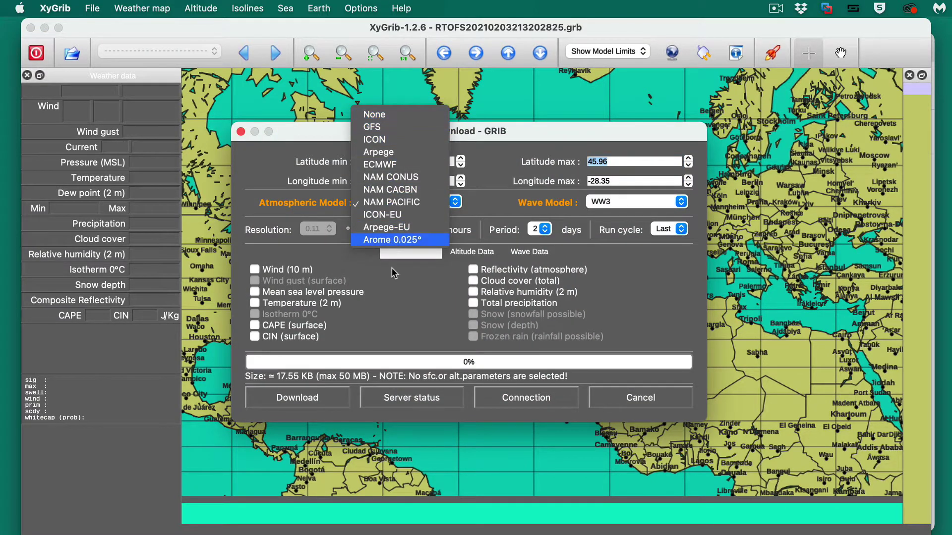
{"action": "left_click", "coordinate": [569, 132]}
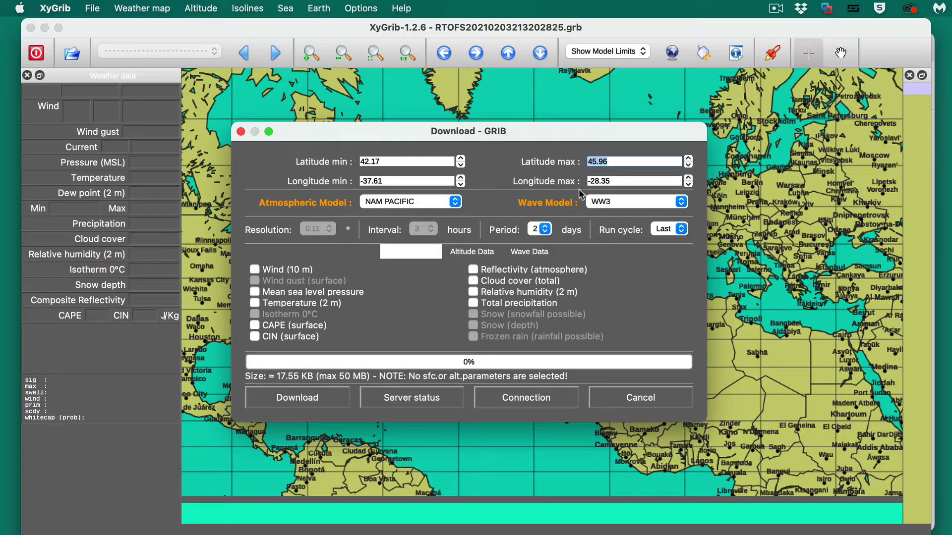
Close the download settings, clear the map selection, and lower XyGrib to uncover Gmail
{"action": "left_click", "coordinate": [241, 132]}
{"action": "right_click", "coordinate": [93, 461]}
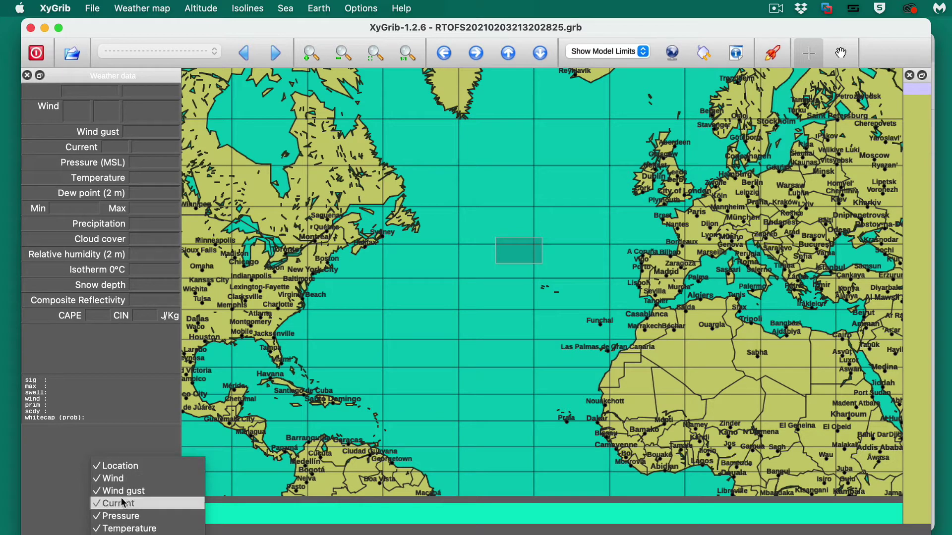
{"action": "left_click", "coordinate": [135, 355]}
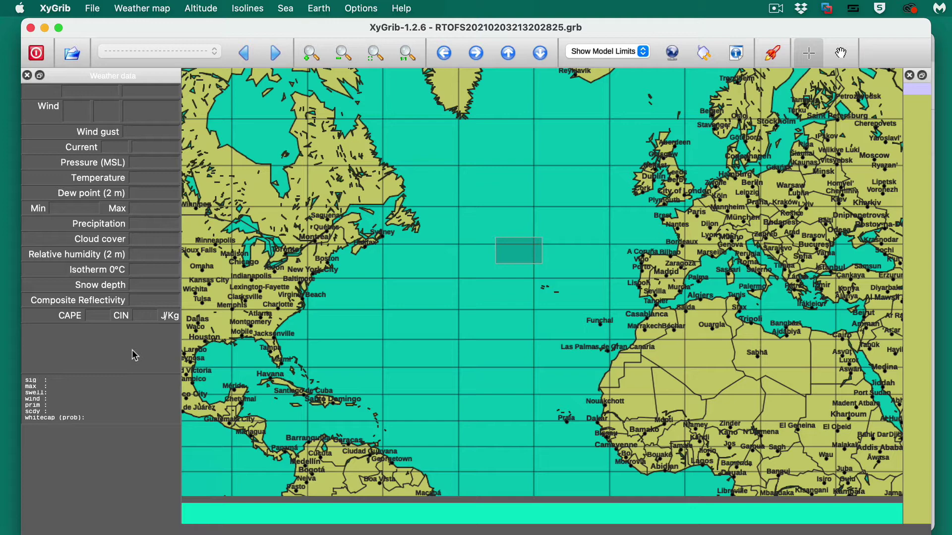
{"action": "left_click", "coordinate": [508, 225]}
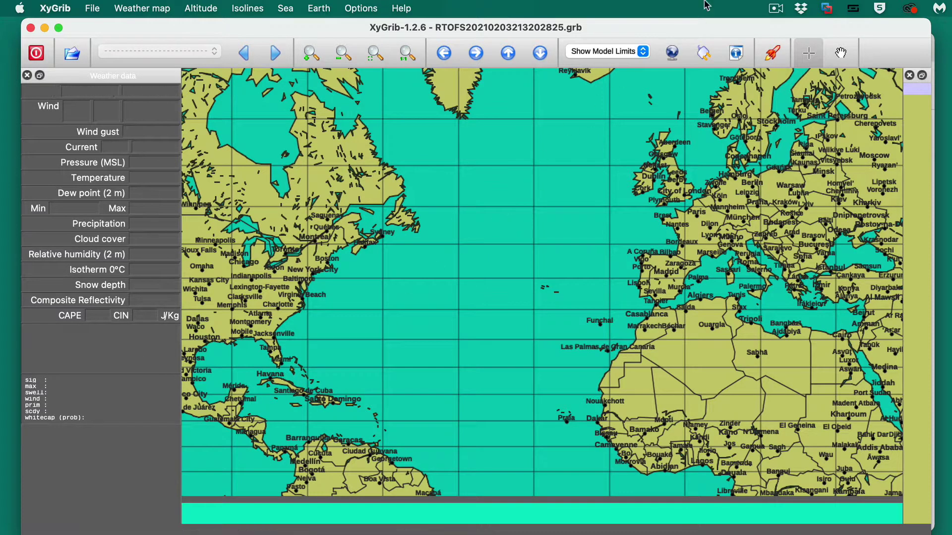
{"action": "left_click_drag", "start_coordinate": [662, 30], "coordinate": [658, 222]}
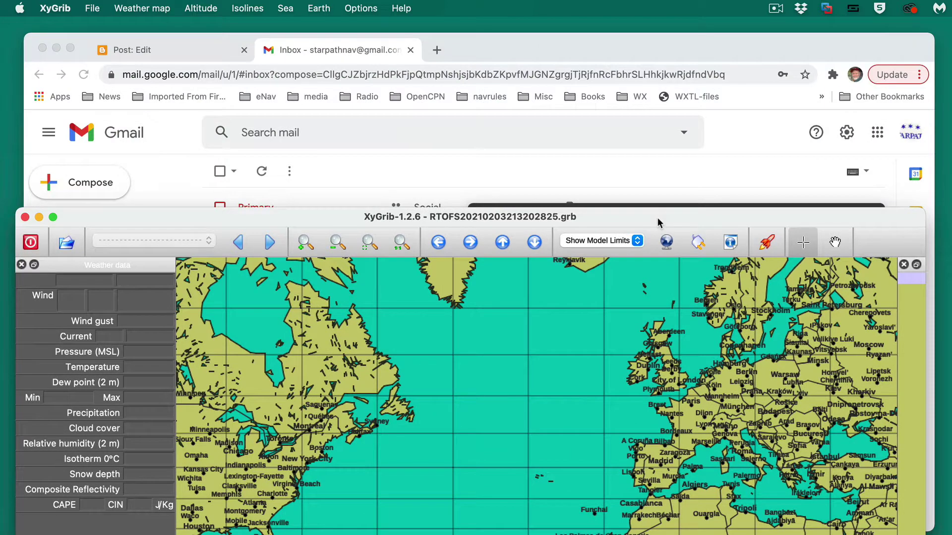
Address a new Gmail message to the Saildocs query address
{"action": "left_click", "coordinate": [635, 159]}
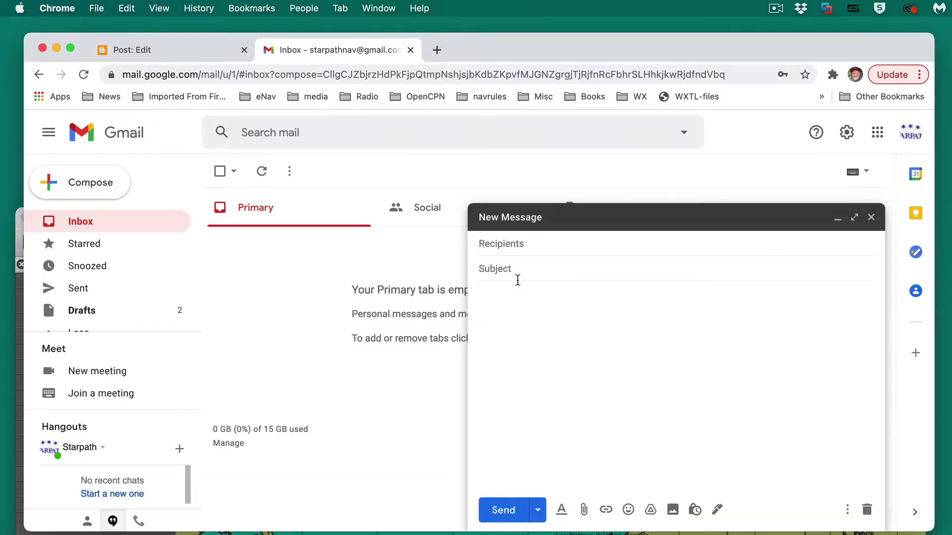
{"action": "left_click", "coordinate": [524, 246]}
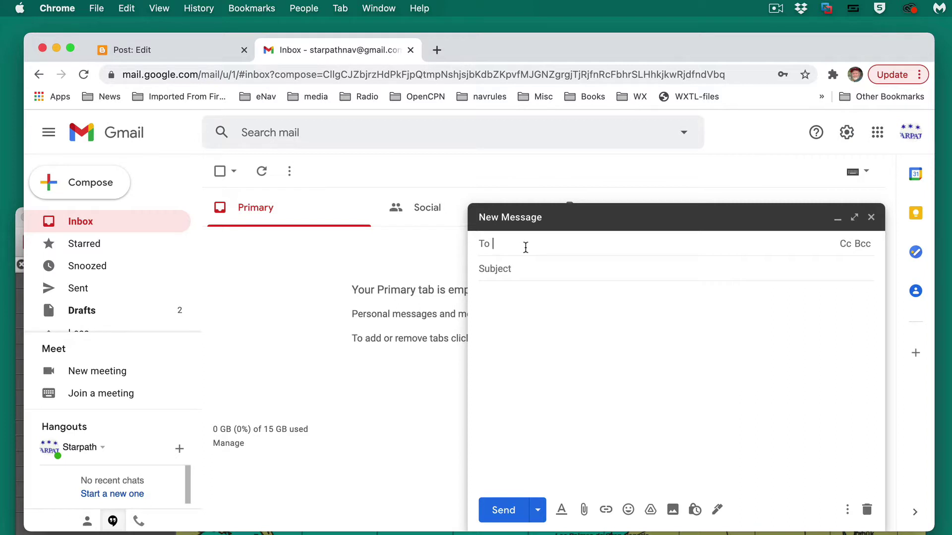
{"action": "type", "text": "qye"}
{"action": "key", "text": "BackSpace"}
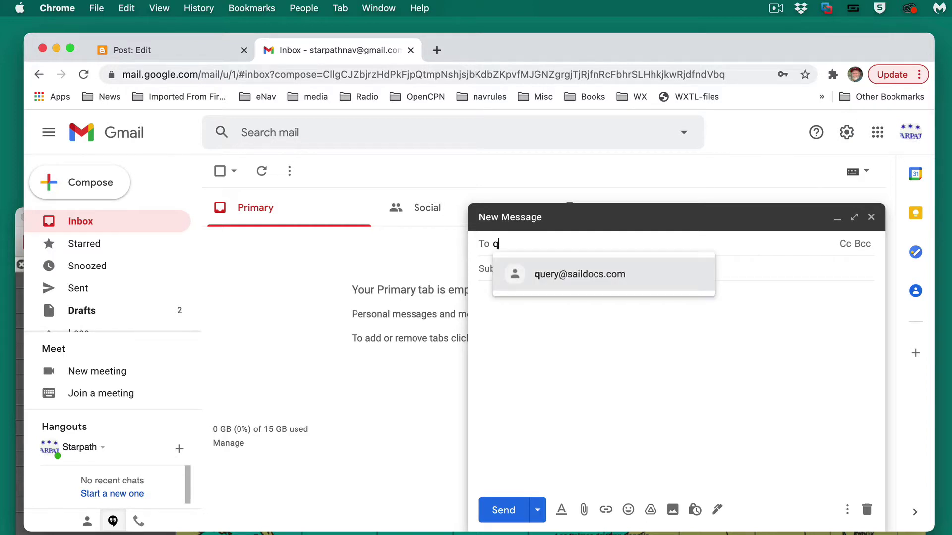
{"action": "key", "text": "Return"}
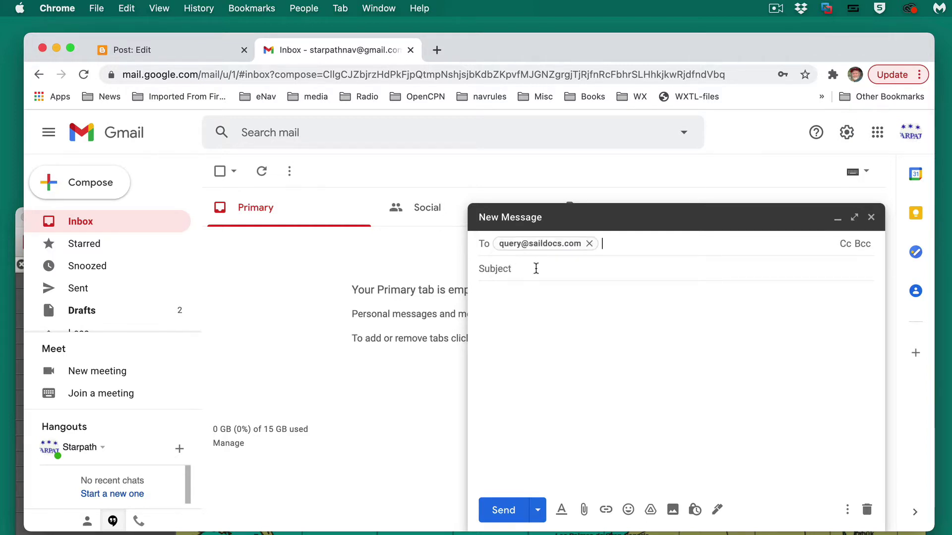
Paste the RTOFS current and water-temperature request into body and Subject, then send it
{"action": "left_click", "coordinate": [536, 268]}
{"action": "left_click", "coordinate": [508, 297]}
{"action": "type", "text": "send RTOFS:42.1N,24.2N,34.3W,3.4W|0.08,0.08|0,6..144|CUR,WTMP"}
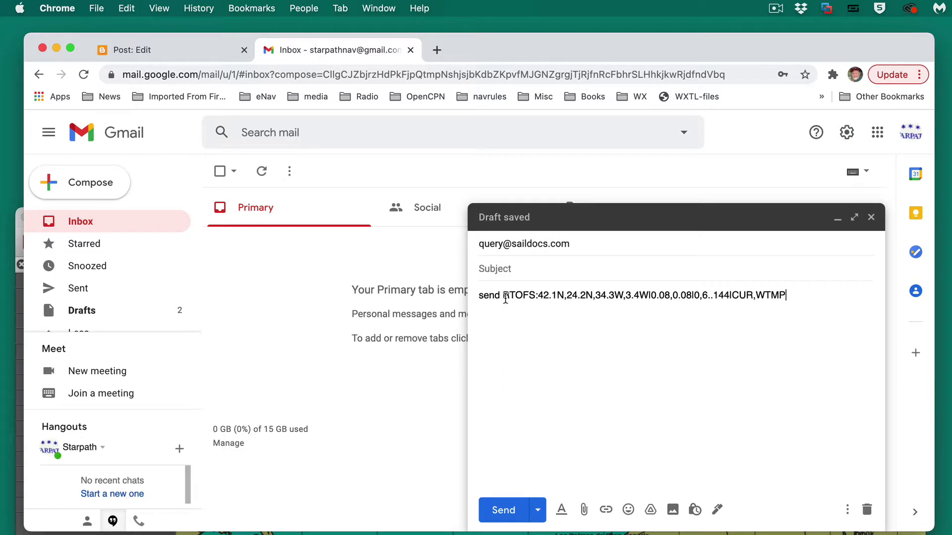
{"action": "left_click", "coordinate": [544, 269]}
{"action": "type", "text": "send RTOFS:42.1N,24.2N,34.3W,3.4W|0.08,0.08|0,6..144|CUR,WTMP"}
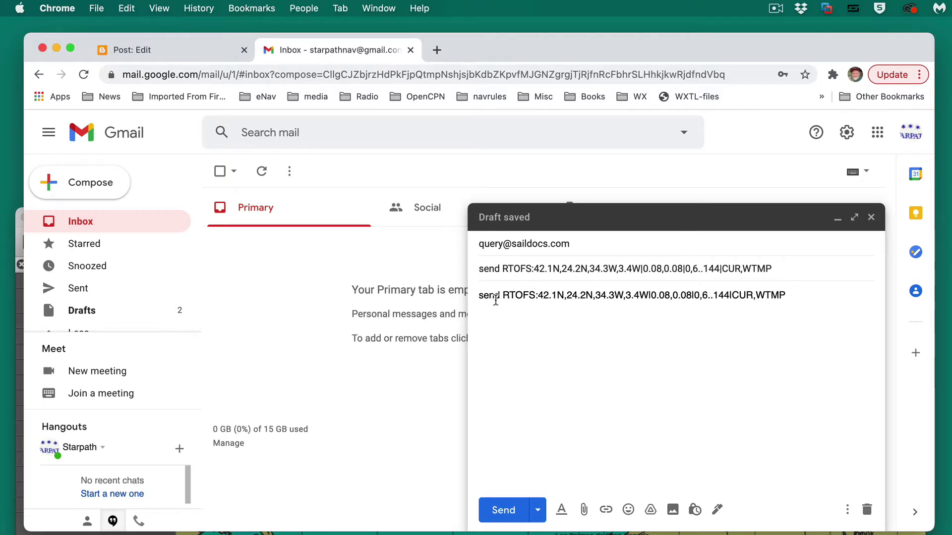
{"action": "left_click", "coordinate": [508, 512]}
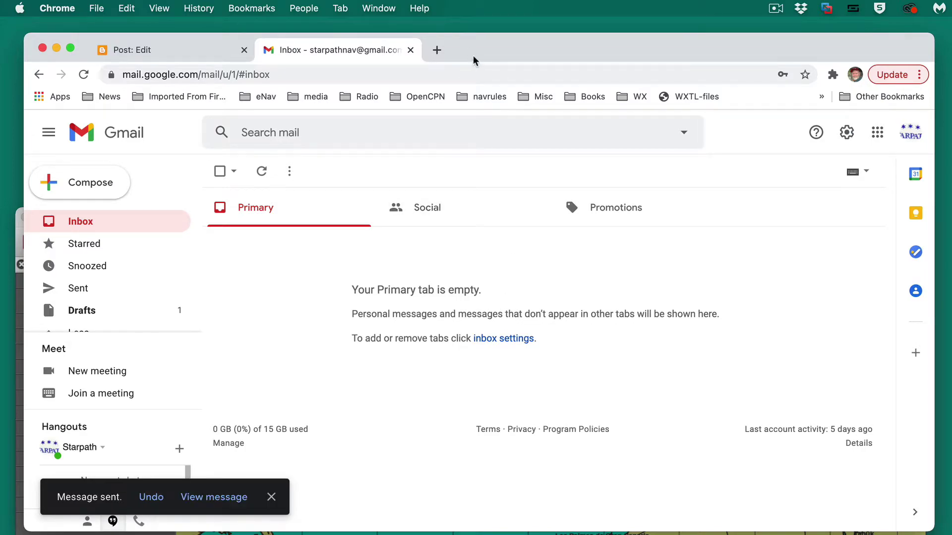
Minimize the browser and move the XyGrib window to the top of the screen
{"action": "left_click_drag", "start_coordinate": [473, 55], "coordinate": [688, 406]}
{"action": "key", "text": "super+m"}
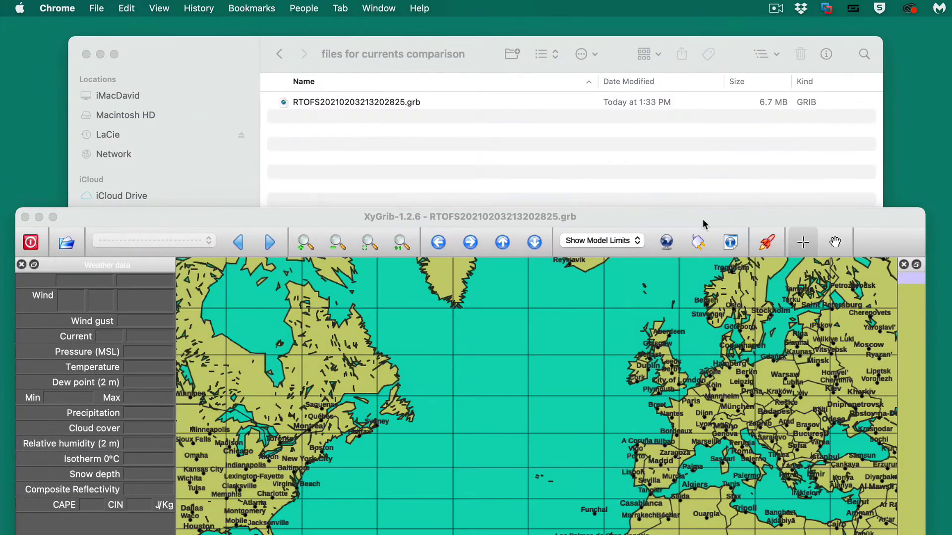
{"action": "left_click_drag", "start_coordinate": [702, 219], "coordinate": [720, 30]}
Select the area from about 42.5°N 31.3°W to 27.2°N 2.5°W over Madeira and the Canaries
{"action": "scroll", "coordinate": [580, 297], "scroll_direction": "up", "scroll_amount": 2}
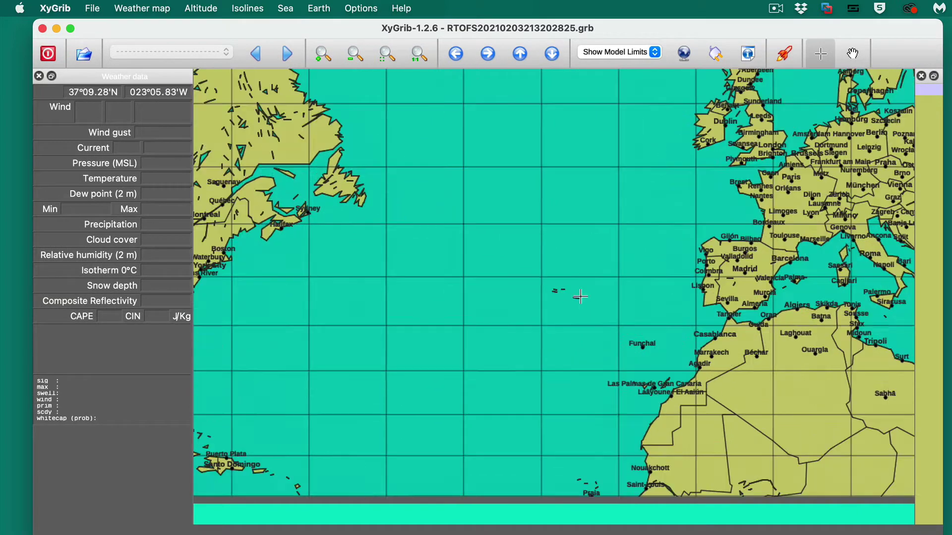
{"action": "scroll", "coordinate": [580, 296], "scroll_direction": "up", "scroll_amount": 1}
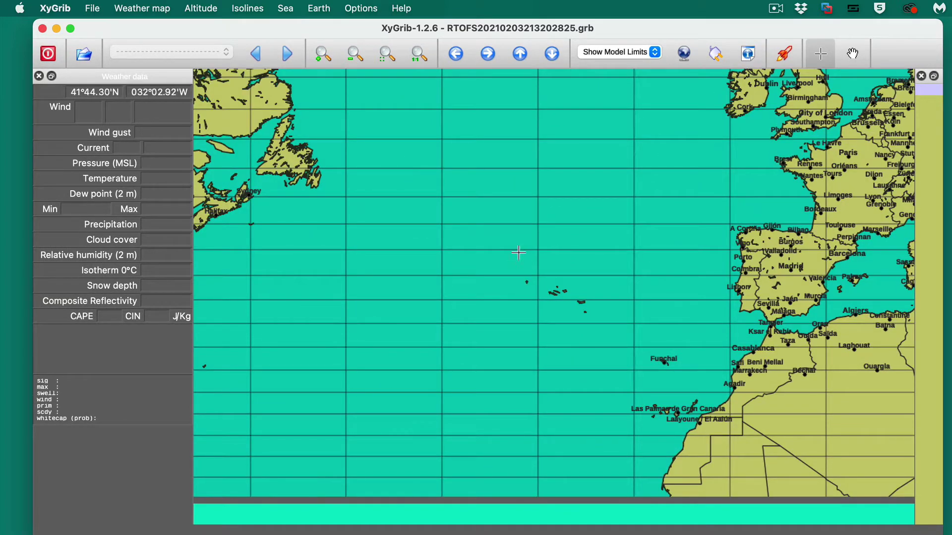
{"action": "mouse_move", "coordinate": [525, 244]}
{"action": "left_mouse_down"}
{"action": "mouse_move", "coordinate": [615, 411]}
{"action": "mouse_move", "coordinate": [802, 422]}
{"action": "left_mouse_up"}
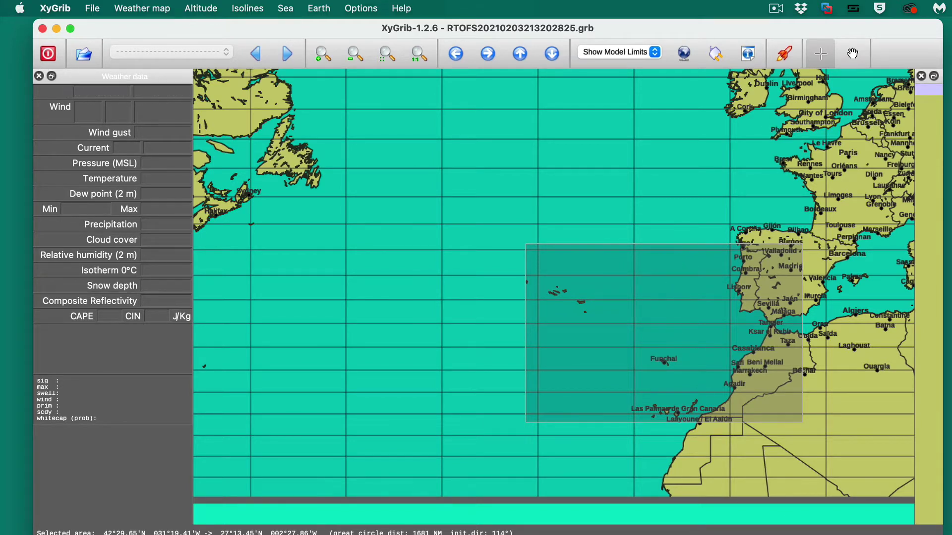
{"action": "key", "text": "super+Tab"}
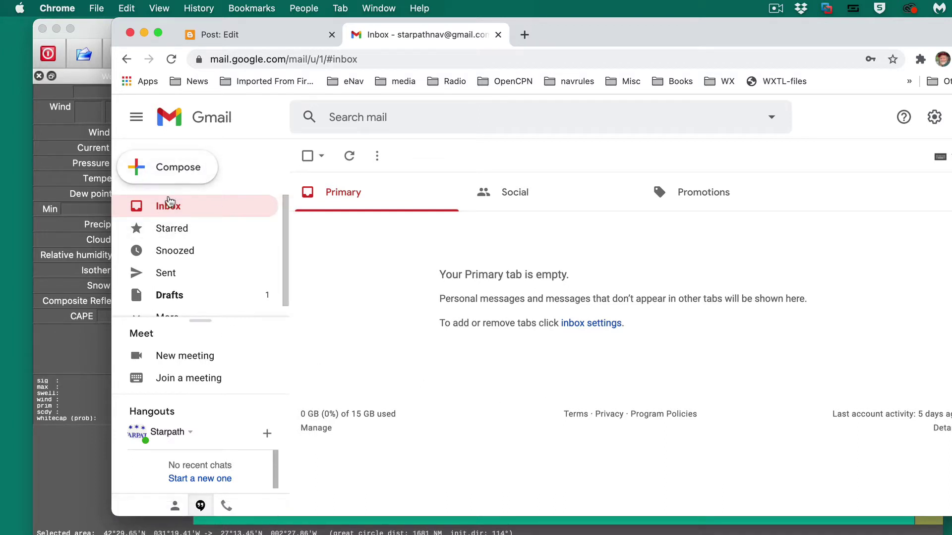
Check the Gmail inbox and pause the screen recorder until the Saildocs RTOFS reply arrives
{"action": "left_click", "coordinate": [410, 59]}
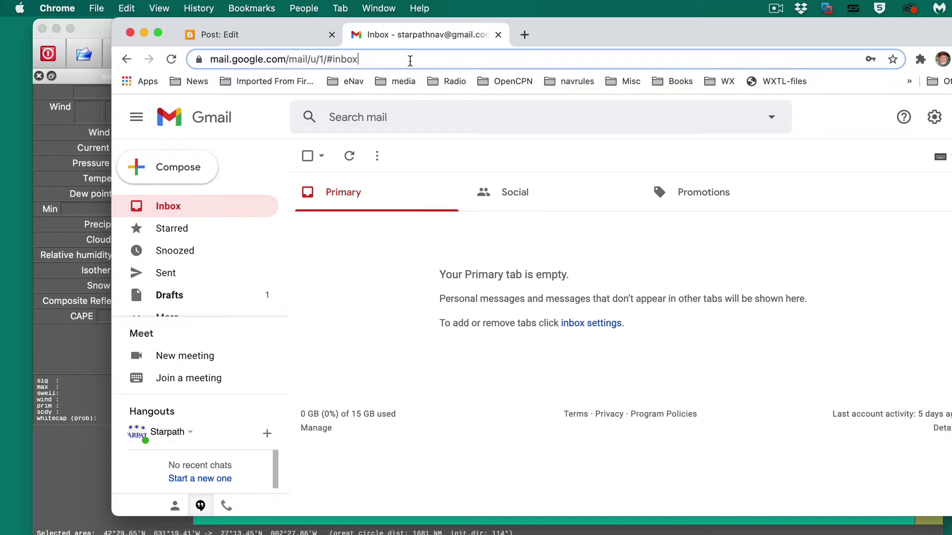
{"action": "left_click", "coordinate": [185, 228]}
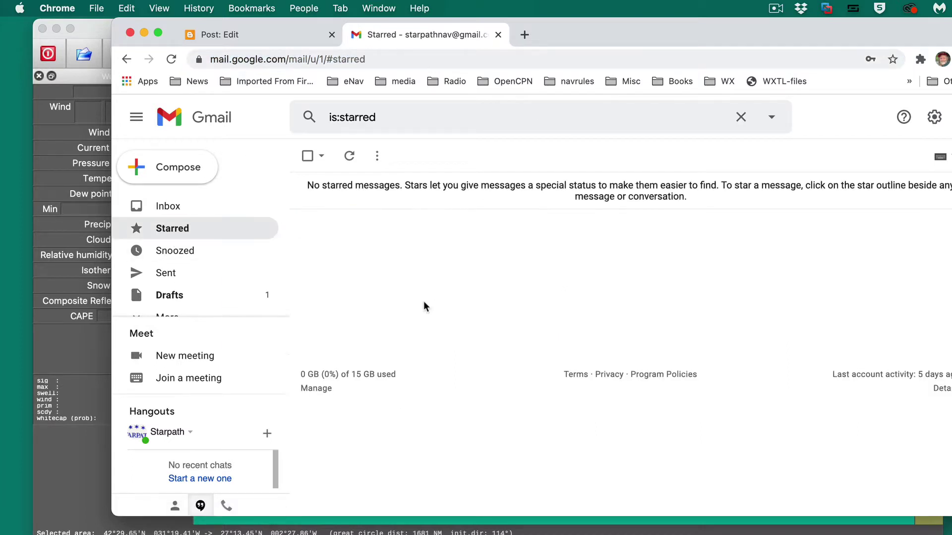
{"action": "left_click", "coordinate": [165, 208]}
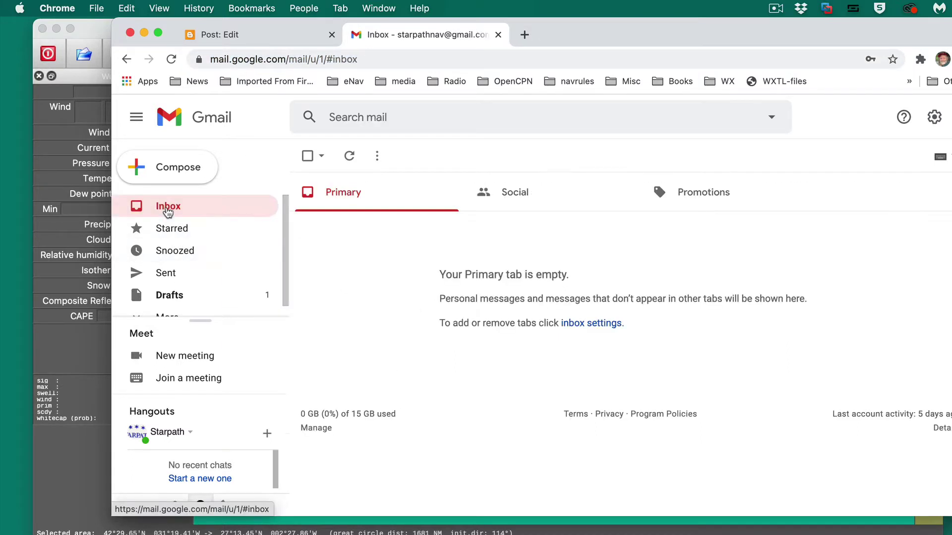
{"action": "left_click", "coordinate": [776, 14]}
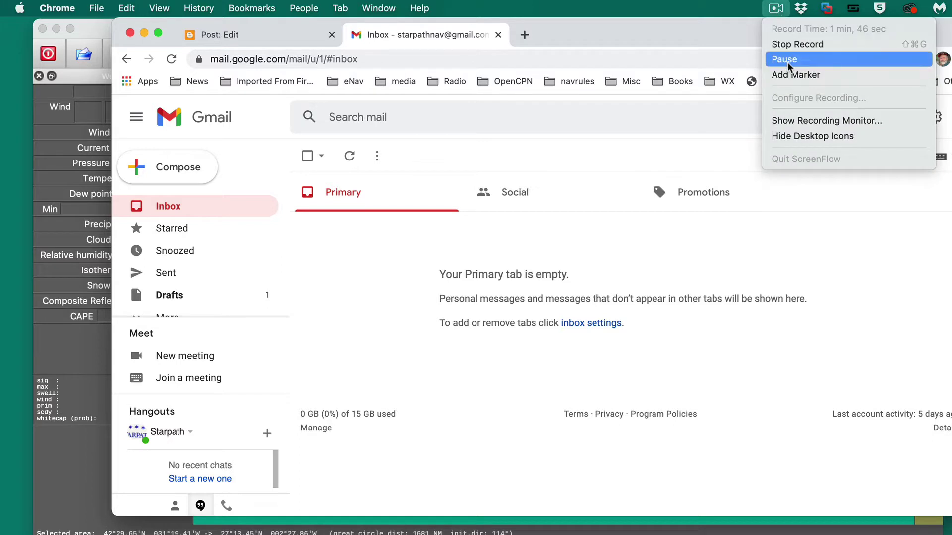
{"action": "left_click", "coordinate": [788, 62]}
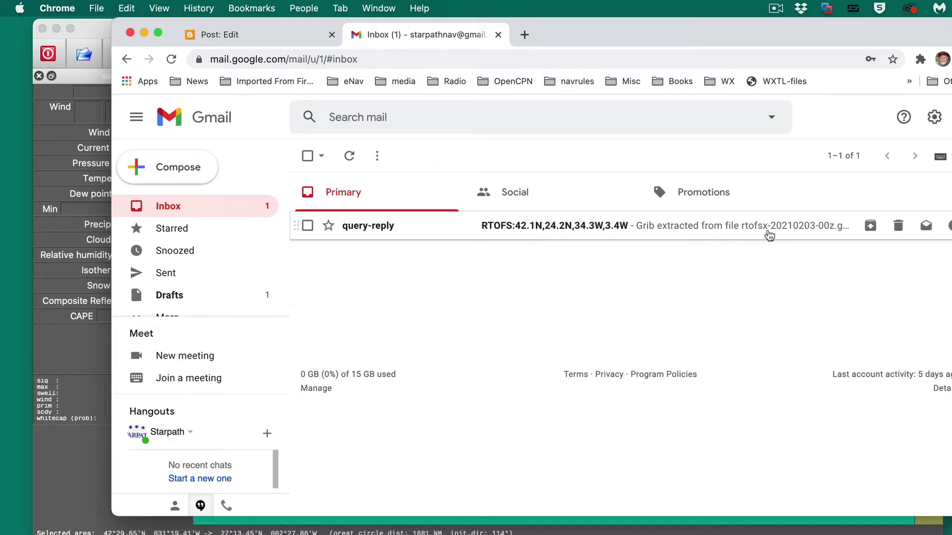
Open the Saildocs RTOFS reply and download its RTOFS20210203220602891.grb attachment
{"action": "left_click", "coordinate": [395, 227]}
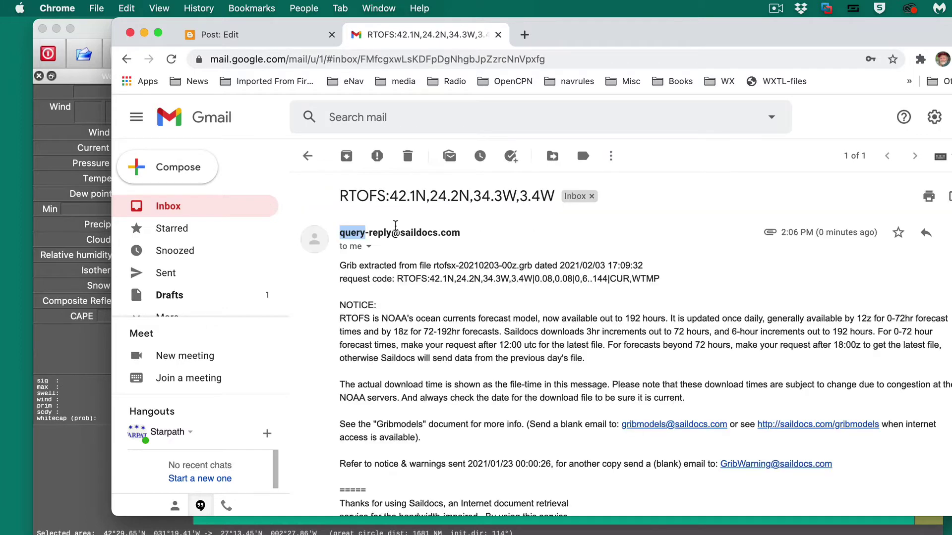
{"action": "scroll", "coordinate": [472, 313], "scroll_direction": "down", "scroll_amount": 5}
{"action": "scroll", "coordinate": [472, 314], "scroll_direction": "down", "scroll_amount": 3}
{"action": "mouse_move", "coordinate": [435, 378]}
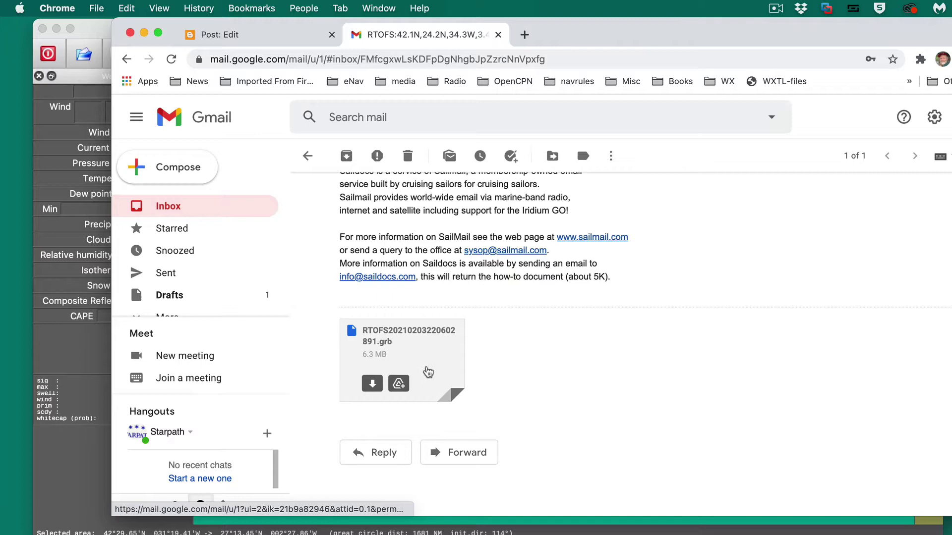
{"action": "left_click", "coordinate": [373, 385]}
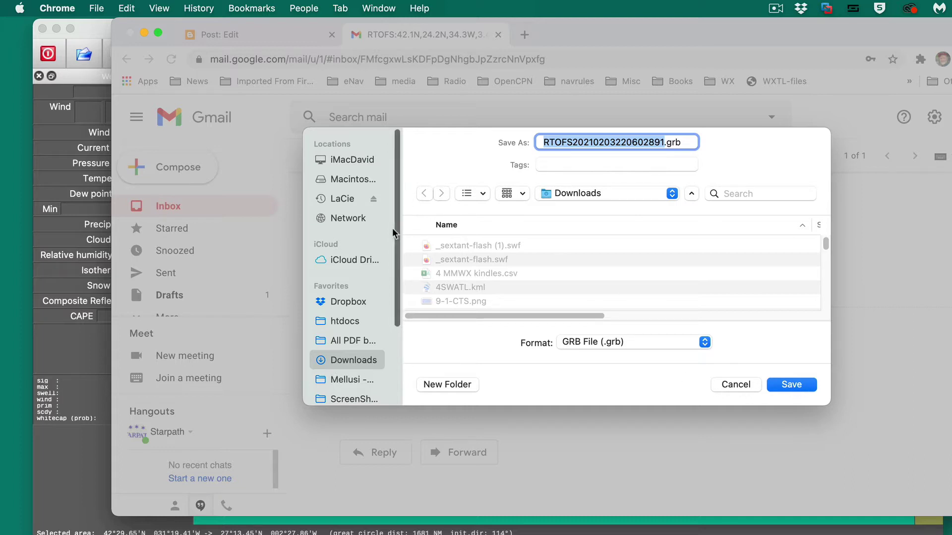
Save the GRIB file in Dropbox/_GRIB files for blog/files for currents comparison, then minimize the browser
{"action": "scroll", "coordinate": [394, 243], "scroll_direction": "down", "scroll_amount": 2}
{"action": "scroll", "coordinate": [394, 256], "scroll_direction": "up", "scroll_amount": 2}
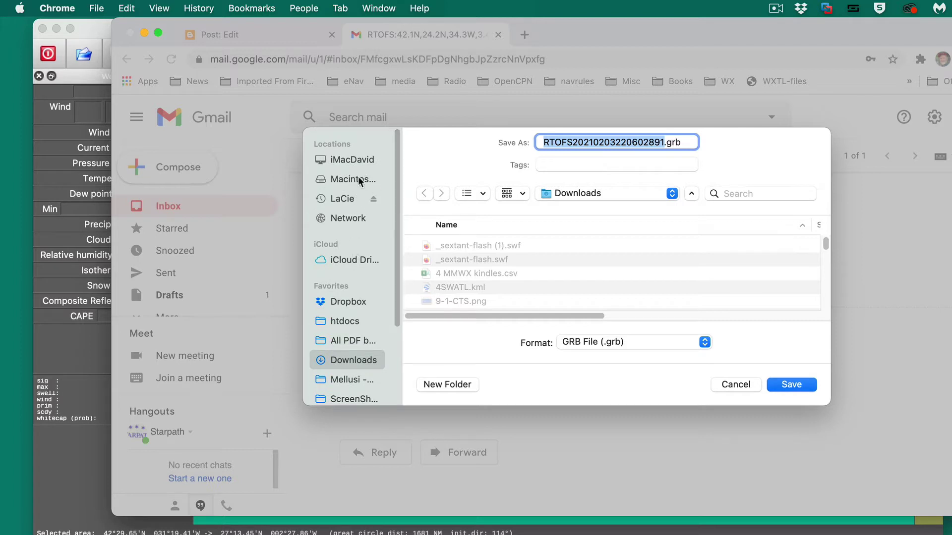
{"action": "left_click", "coordinate": [340, 304]}
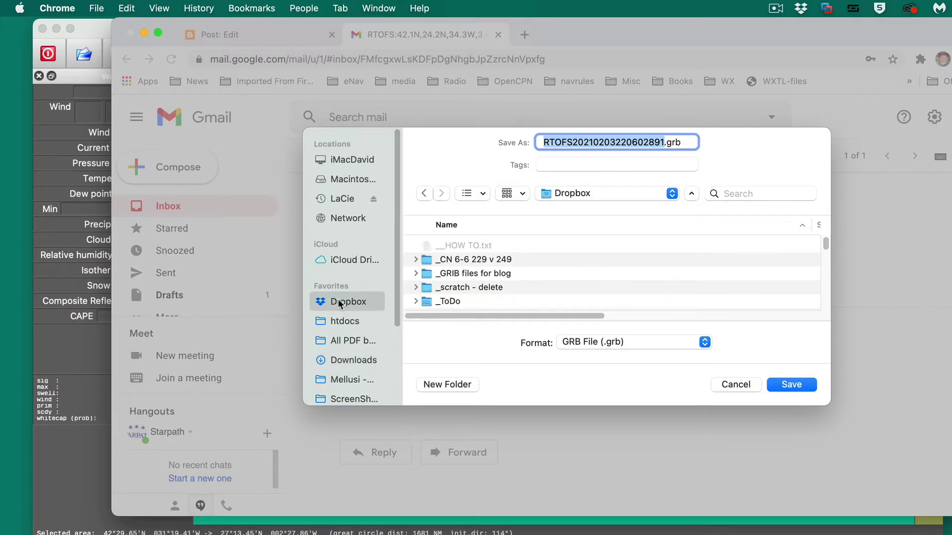
{"action": "double_click", "coordinate": [425, 274]}
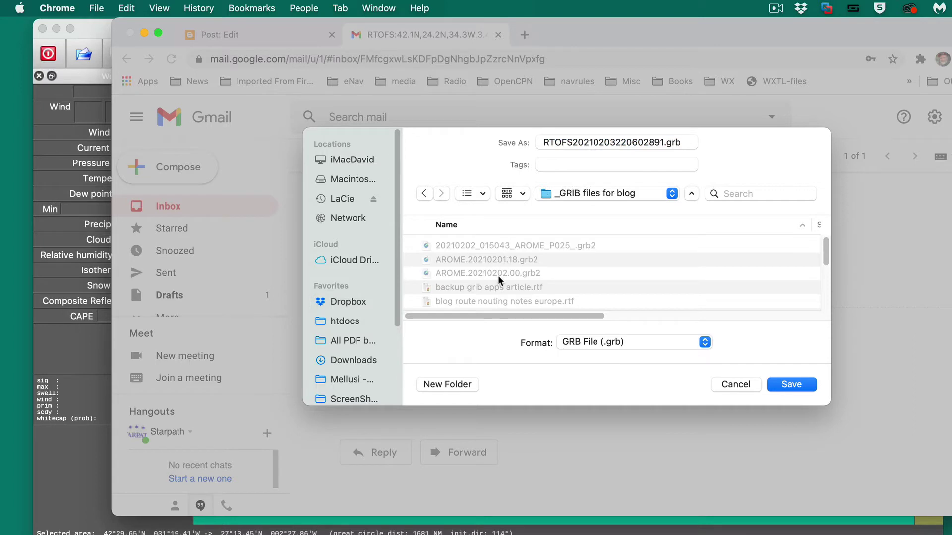
{"action": "scroll", "coordinate": [497, 280], "scroll_direction": "down", "scroll_amount": 5}
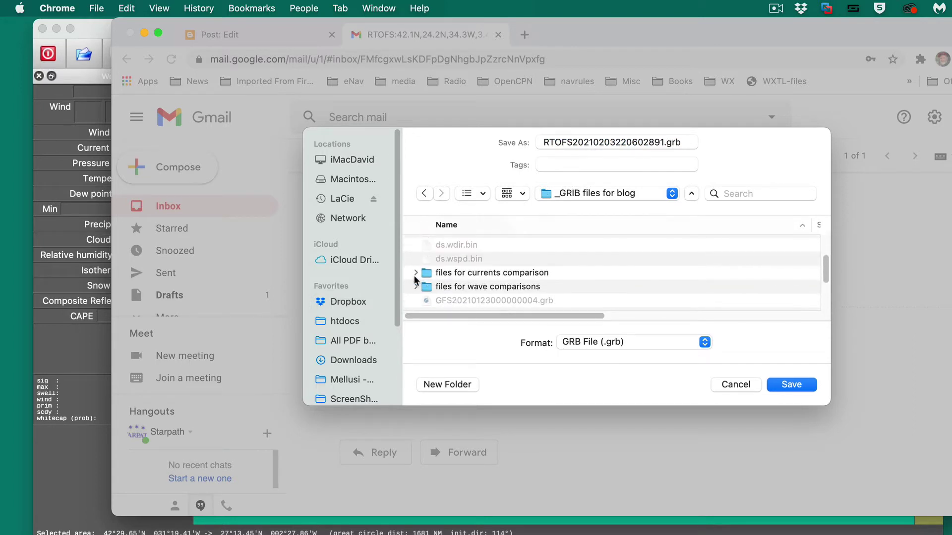
{"action": "double_click", "coordinate": [426, 275]}
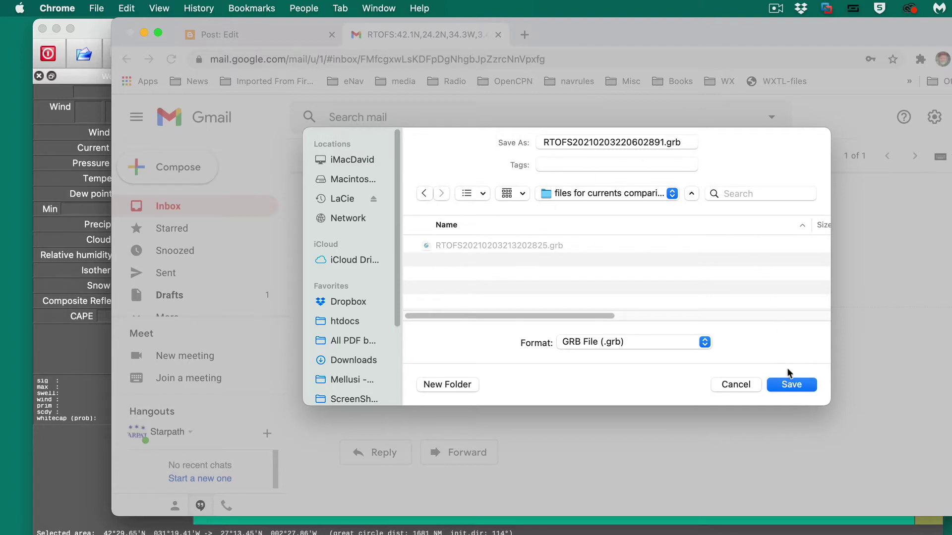
{"action": "left_click", "coordinate": [792, 385]}
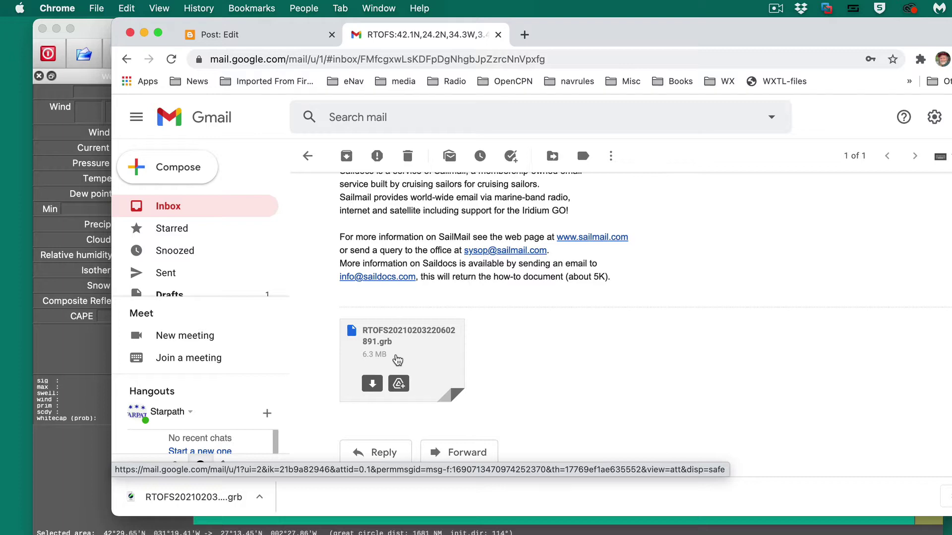
{"action": "double_click", "coordinate": [571, 31]}
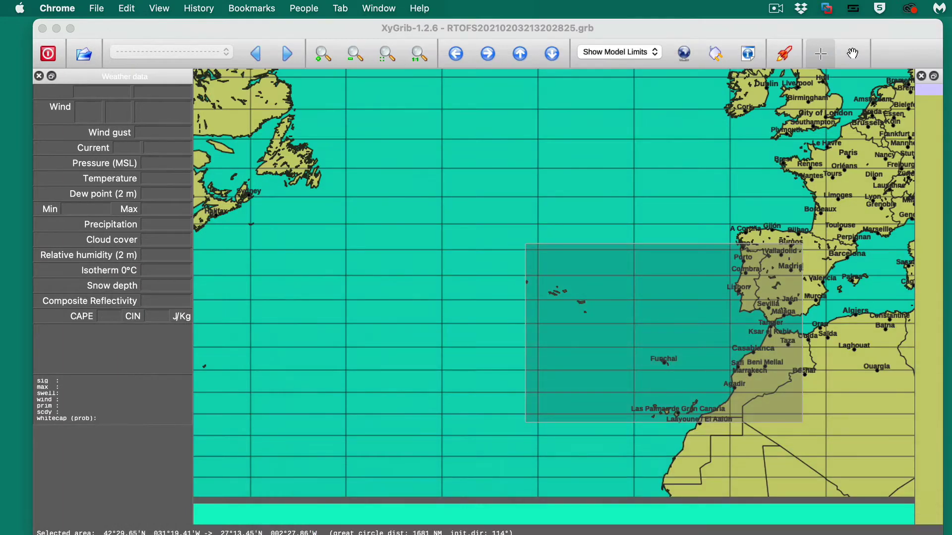
{"action": "left_click", "coordinate": [664, 525]}
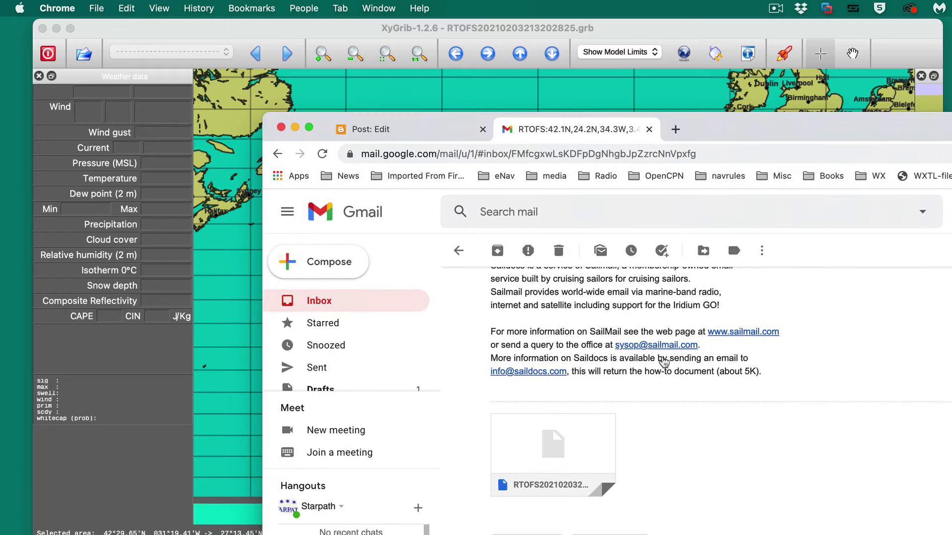
{"action": "scroll", "coordinate": [664, 361], "scroll_direction": "up", "scroll_amount": 10}
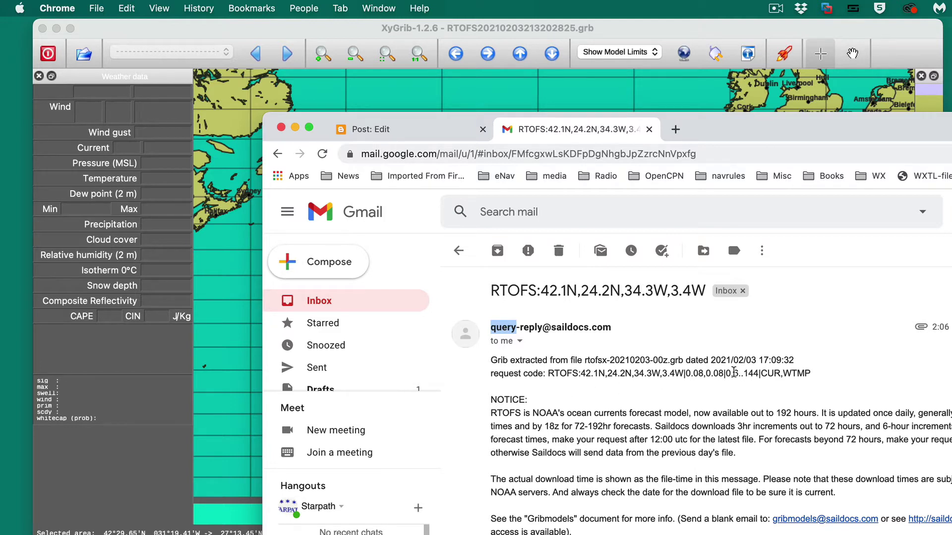
{"action": "left_click_drag", "start_coordinate": [744, 372], "coordinate": [757, 372]}
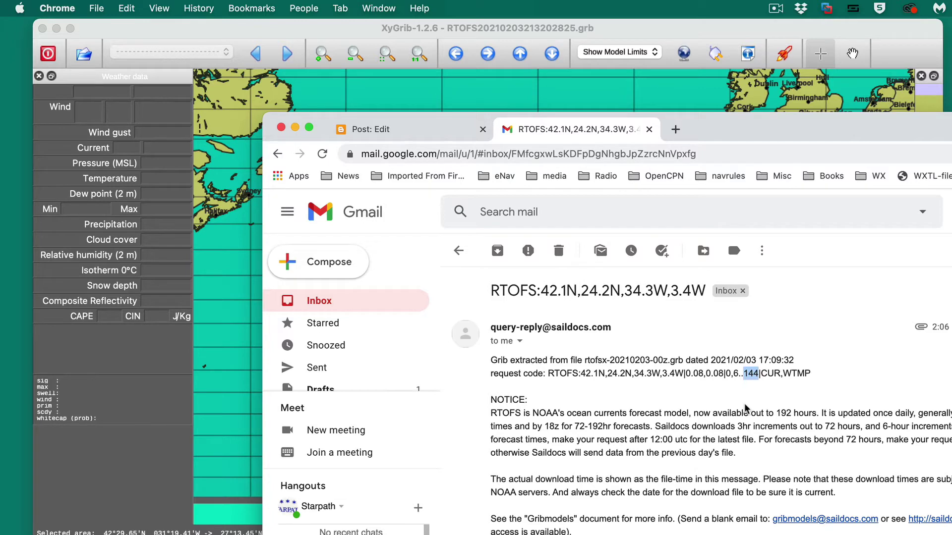
{"action": "left_click_drag", "start_coordinate": [734, 137], "coordinate": [741, 126]}
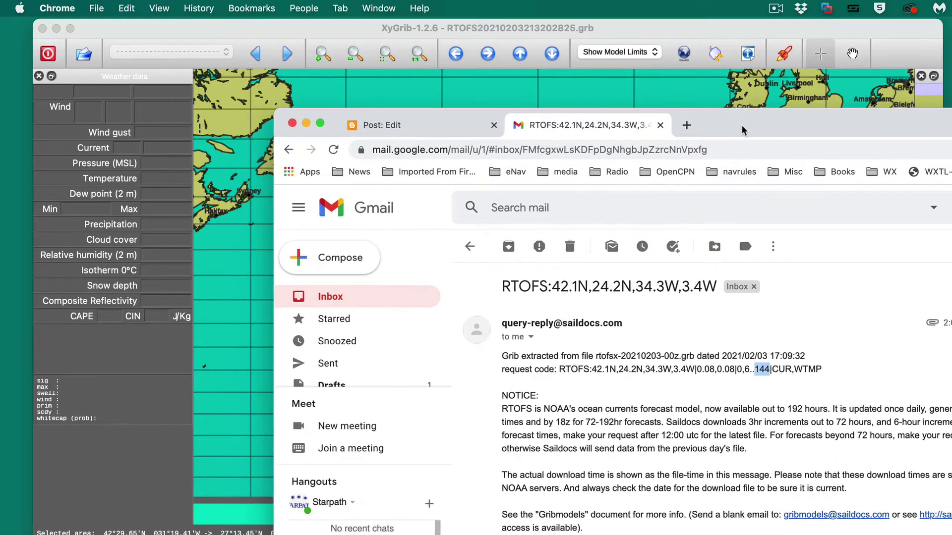
{"action": "left_click", "coordinate": [425, 125]}
{"action": "left_click", "coordinate": [570, 125]}
{"action": "key", "text": "super+m"}
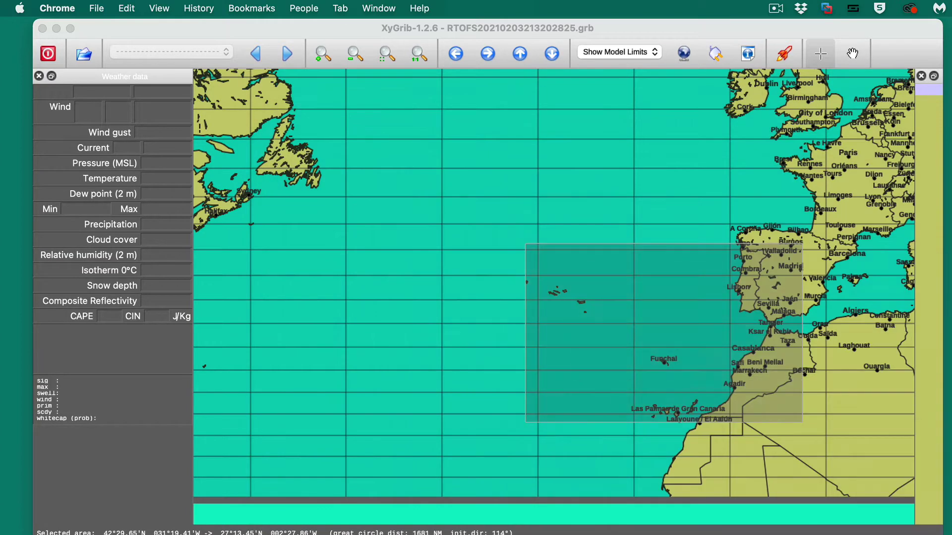
{"action": "left_click", "coordinate": [537, 248]}
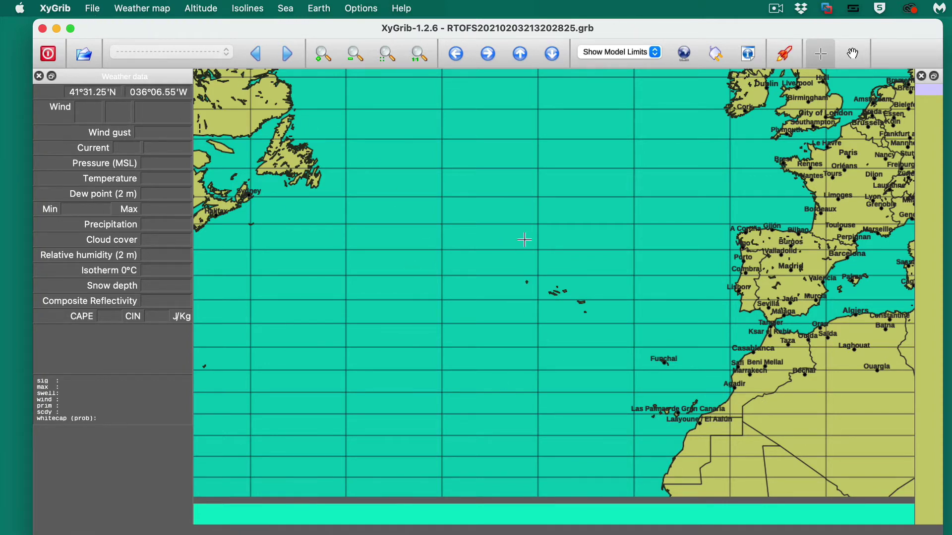
{"action": "left_click", "coordinate": [83, 54]}
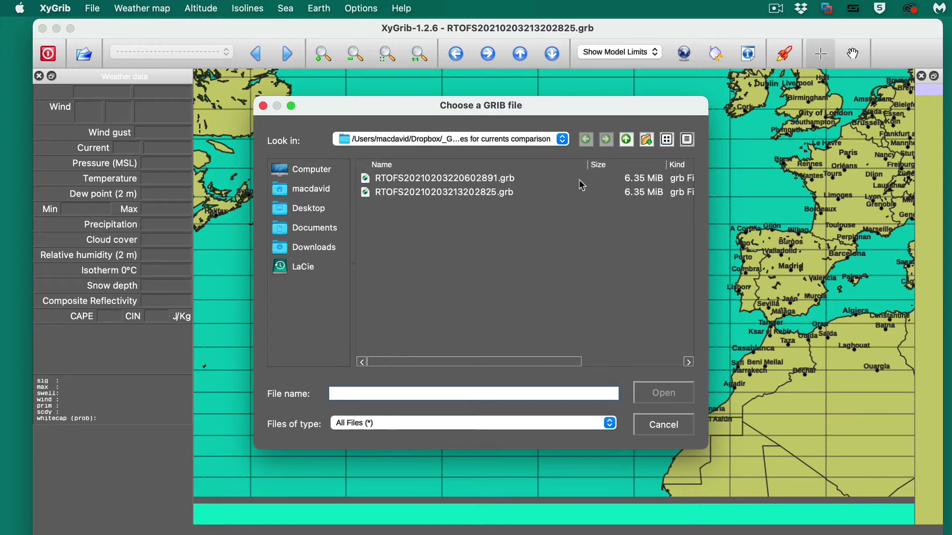
{"action": "left_click", "coordinate": [455, 195]}
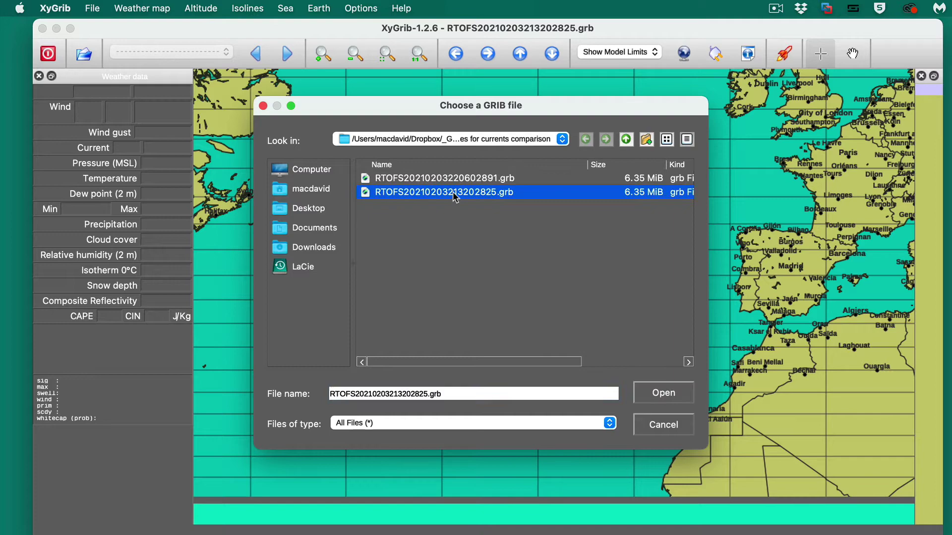
{"action": "left_click", "coordinate": [668, 394]}
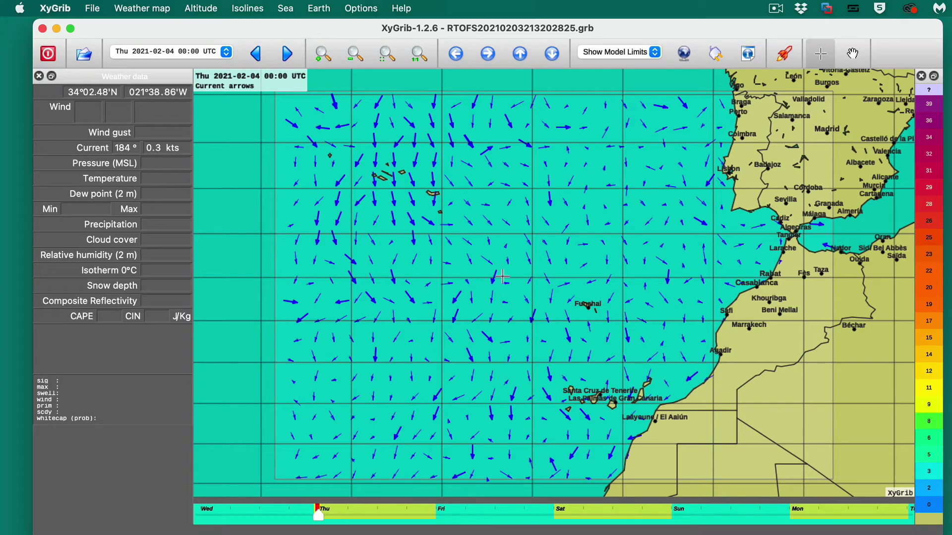
Zoom the current-arrow map and pick an ocean point to read its current values
{"action": "scroll", "coordinate": [502, 277], "scroll_direction": "up", "scroll_amount": 2}
{"action": "scroll", "coordinate": [503, 276], "scroll_direction": "down", "scroll_amount": 3}
{"action": "scroll", "coordinate": [502, 276], "scroll_direction": "up", "scroll_amount": 3}
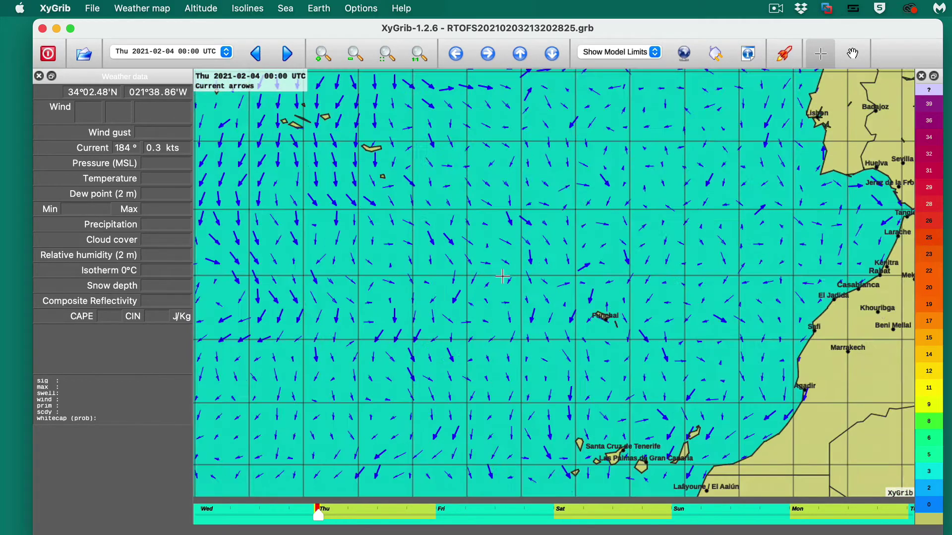
{"action": "scroll", "coordinate": [502, 276], "scroll_direction": "down", "scroll_amount": 2}
{"action": "scroll", "coordinate": [502, 276], "scroll_direction": "up", "scroll_amount": 2}
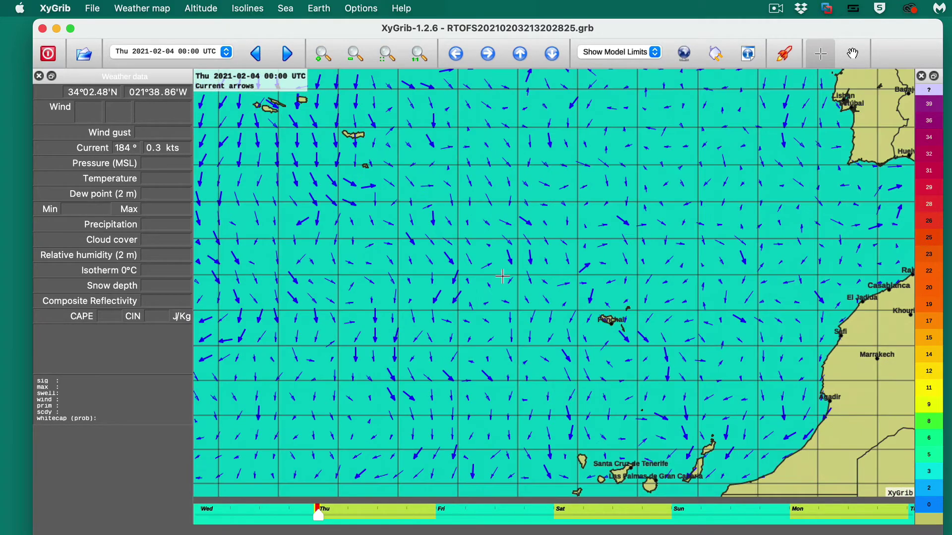
{"action": "scroll", "coordinate": [502, 276], "scroll_direction": "down", "scroll_amount": 1}
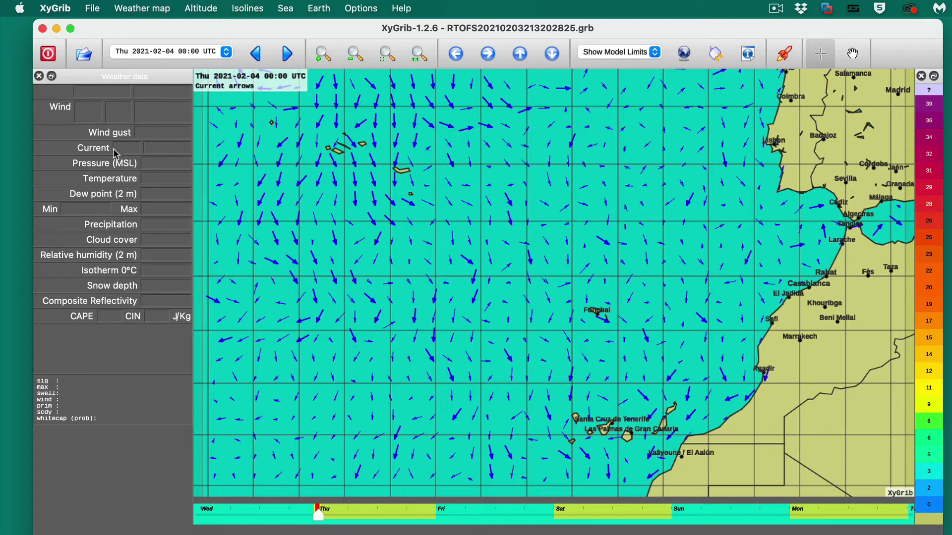
{"action": "scroll", "coordinate": [367, 276], "scroll_direction": "up", "scroll_amount": 3}
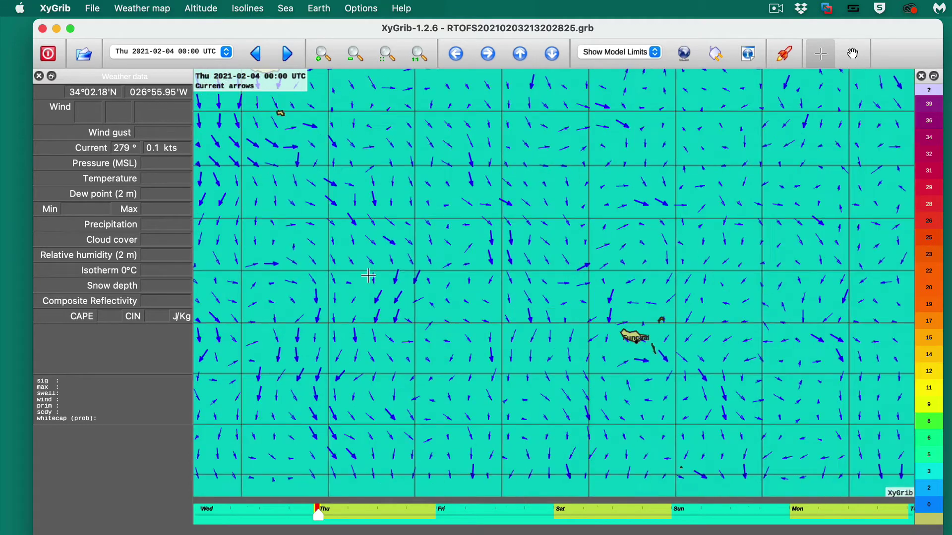
{"action": "left_click", "coordinate": [390, 271]}
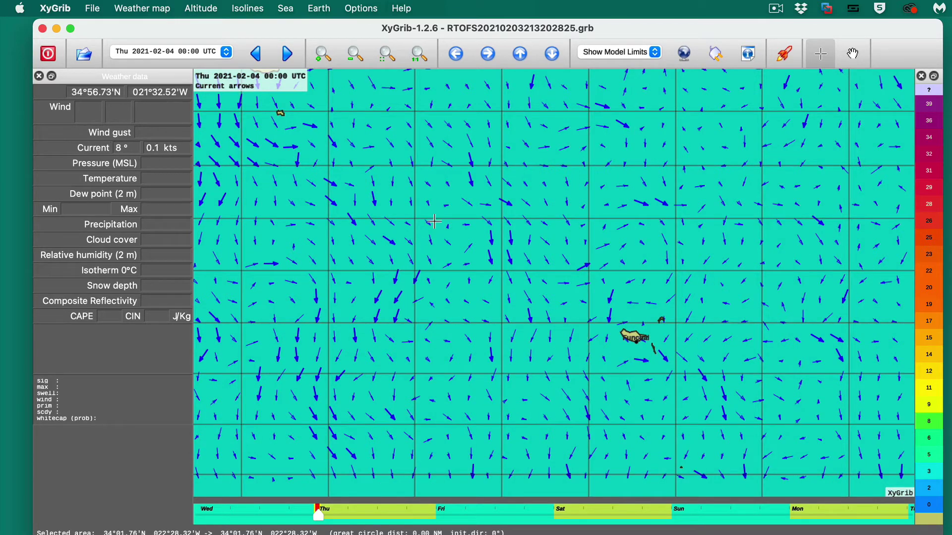
{"action": "mouse_move", "coordinate": [434, 222]}
{"action": "left_mouse_down"}
{"action": "mouse_move", "coordinate": [545, 231]}
{"action": "mouse_move", "coordinate": [419, 217]}
{"action": "left_mouse_up"}
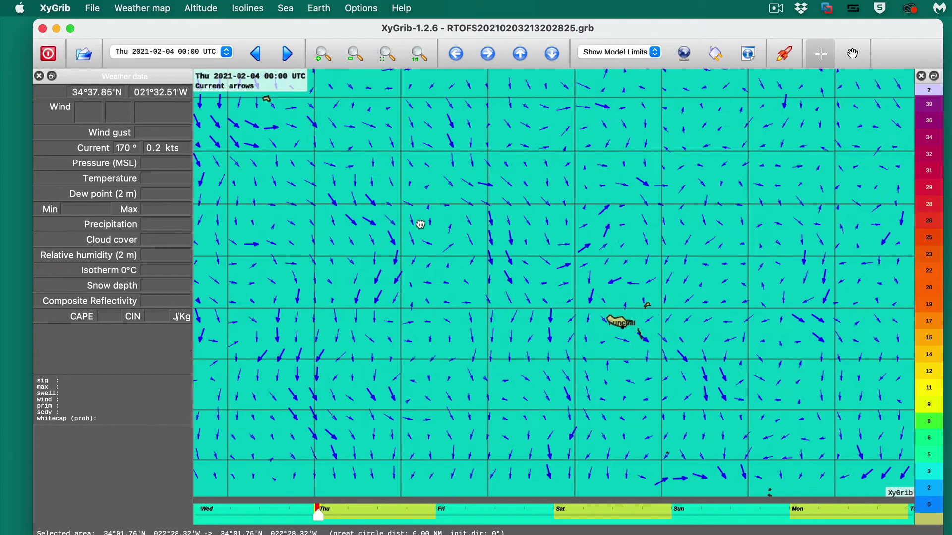
Pan west of Madeira and read the current of 196° at 0.1 kts near 34°42'N 028°52'W
{"action": "left_click", "coordinate": [852, 51]}
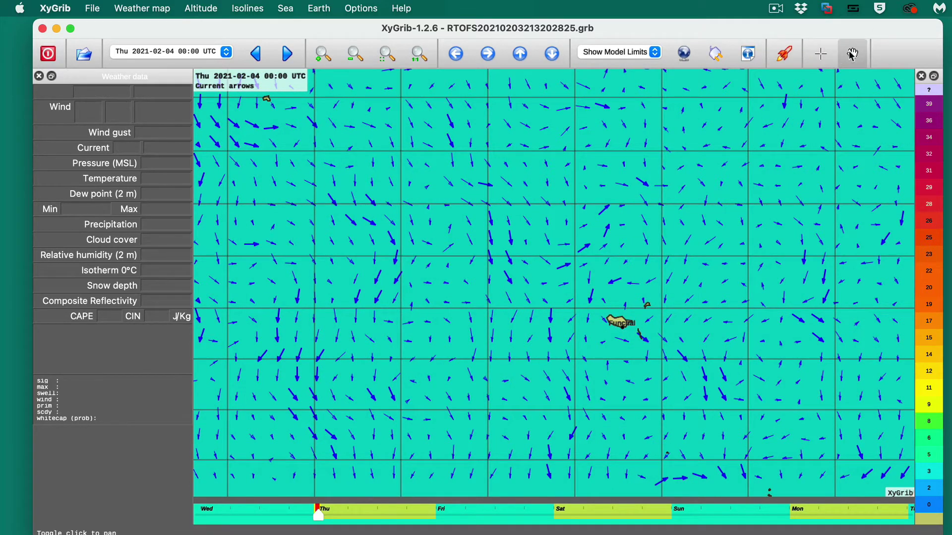
{"action": "left_click_drag", "start_coordinate": [448, 167], "coordinate": [483, 122]}
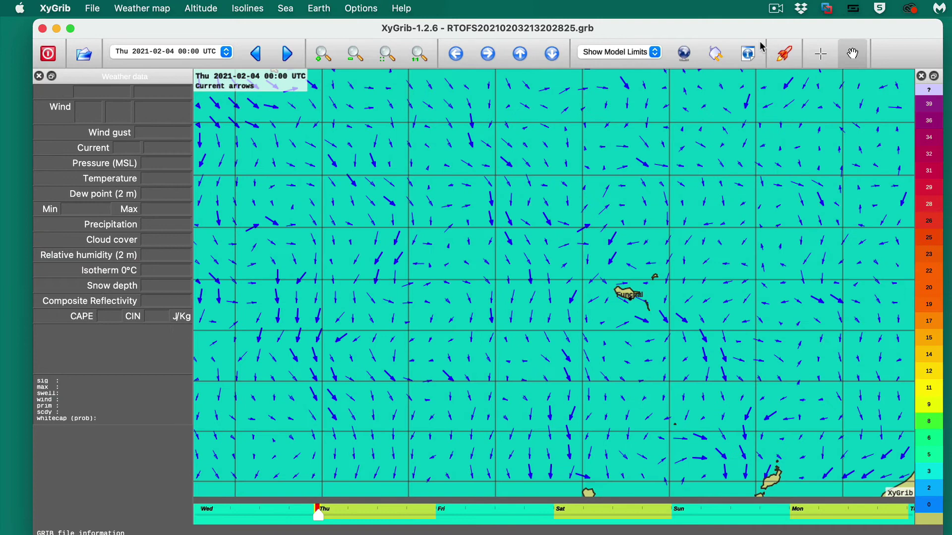
{"action": "left_click", "coordinate": [820, 52]}
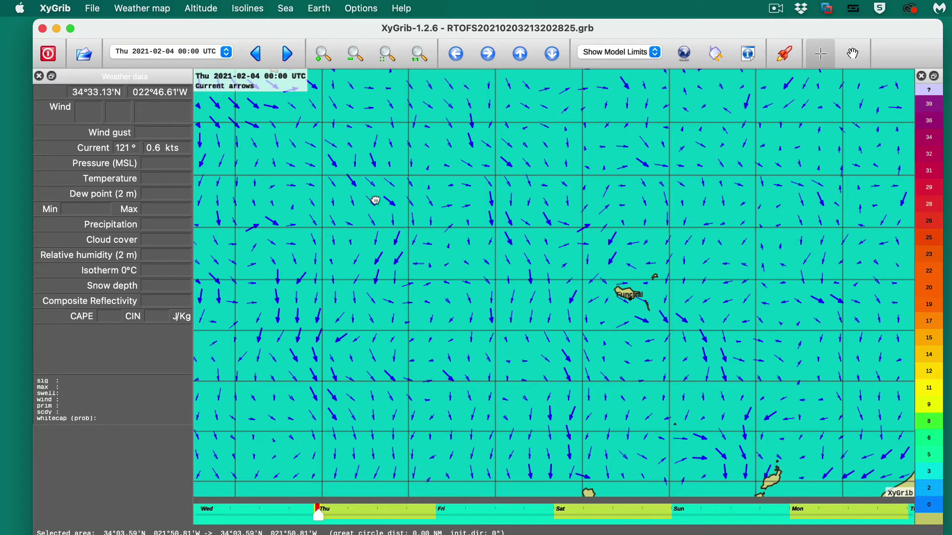
{"action": "left_click_drag", "start_coordinate": [375, 200], "coordinate": [579, 249]}
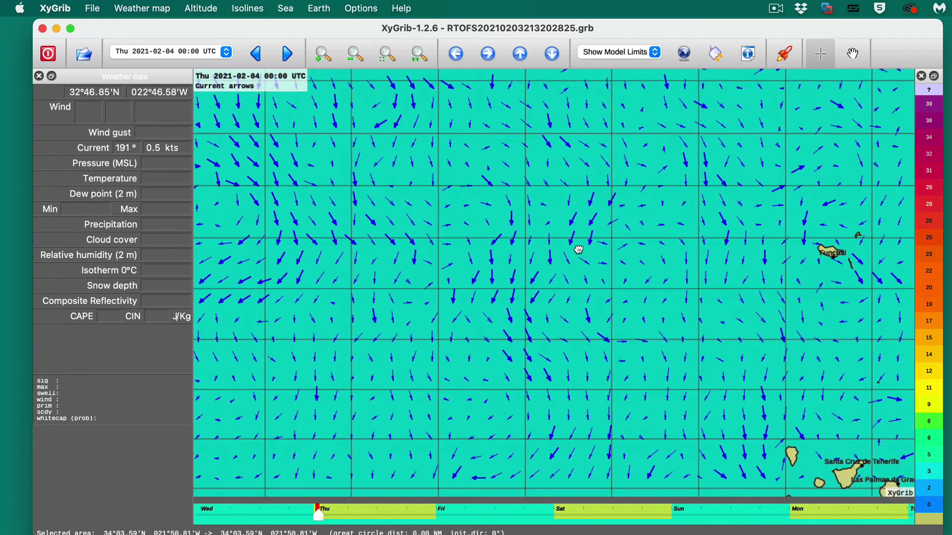
{"action": "scroll", "coordinate": [471, 307], "scroll_direction": "up", "scroll_amount": 2}
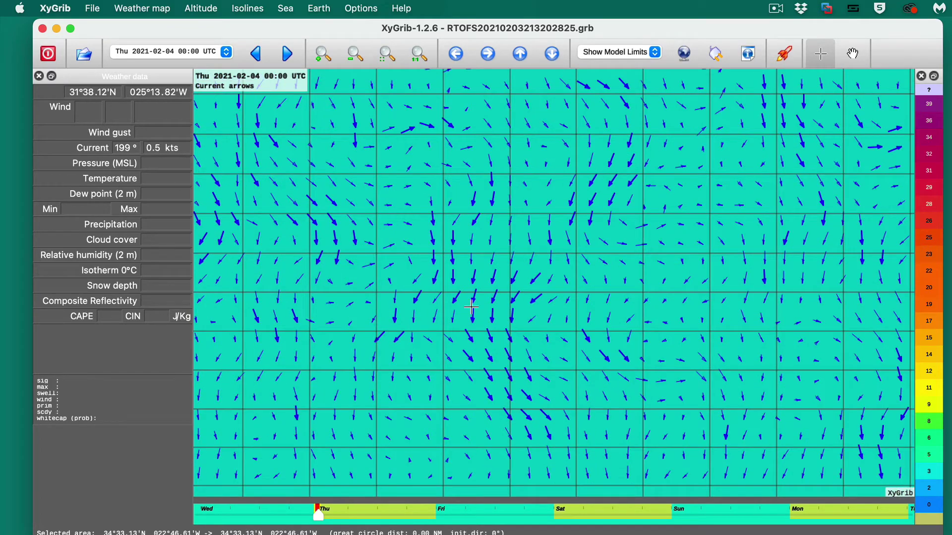
{"action": "scroll", "coordinate": [471, 307], "scroll_direction": "up", "scroll_amount": 1}
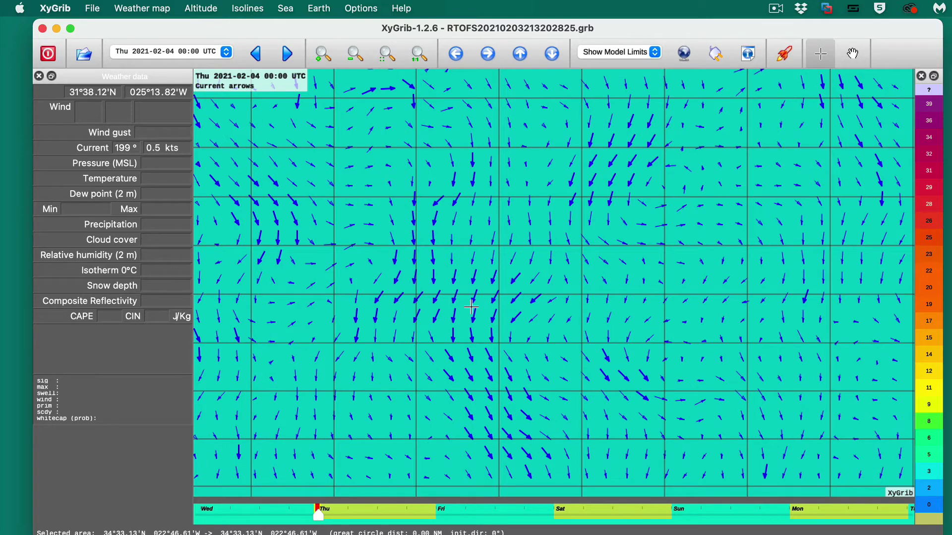
{"action": "scroll", "coordinate": [471, 307], "scroll_direction": "down", "scroll_amount": 3}
{"action": "scroll", "coordinate": [471, 308], "scroll_direction": "down", "scroll_amount": 4}
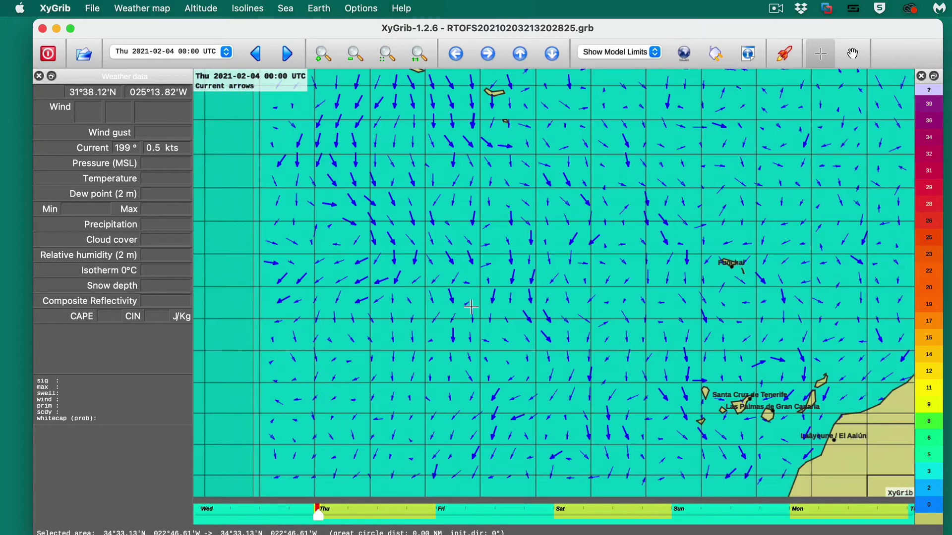
{"action": "scroll", "coordinate": [471, 308], "scroll_direction": "up", "scroll_amount": 4}
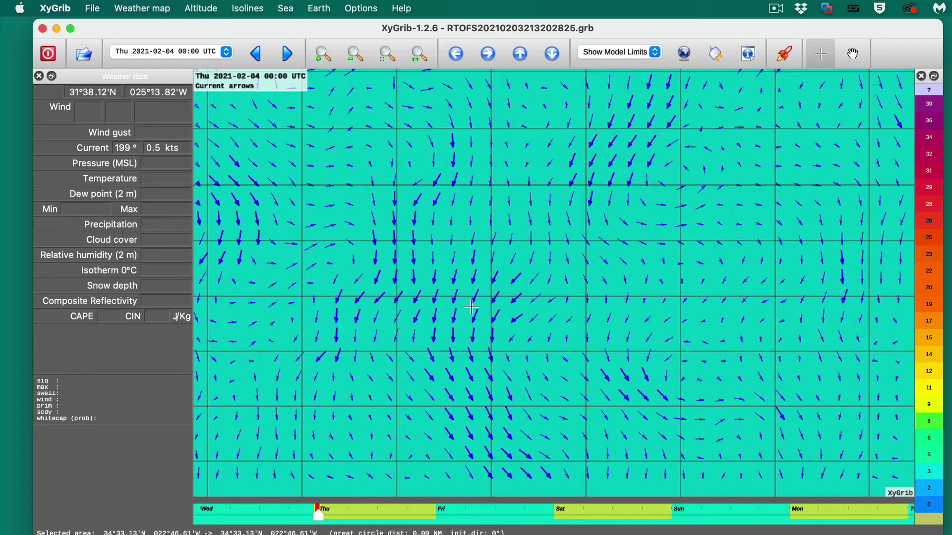
{"action": "scroll", "coordinate": [470, 308], "scroll_direction": "up", "scroll_amount": 2}
{"action": "scroll", "coordinate": [471, 308], "scroll_direction": "up", "scroll_amount": 2}
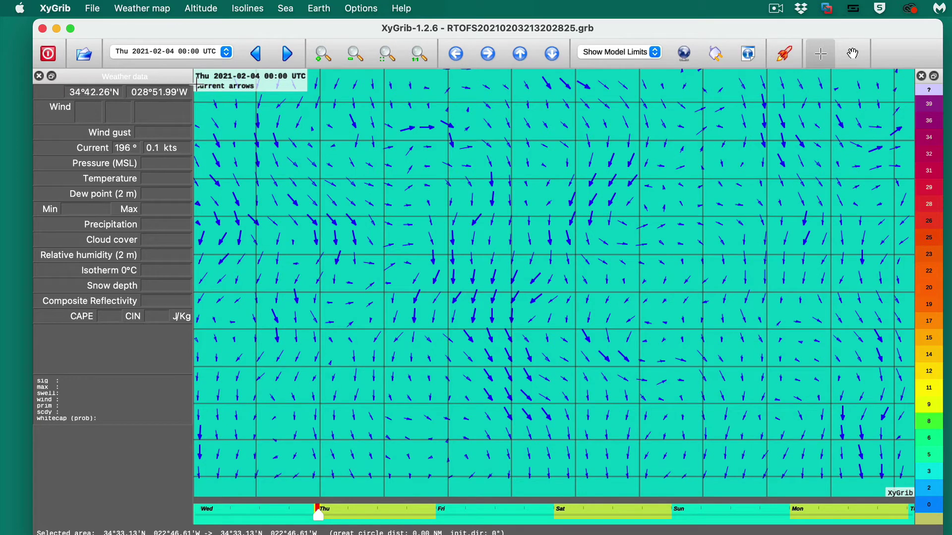
{"action": "left_click", "coordinate": [143, 9]}
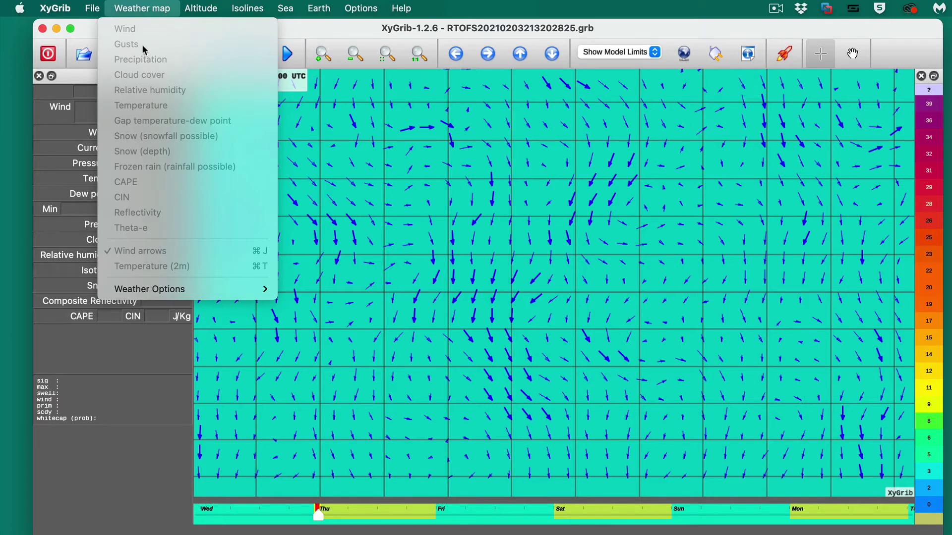
Close the Weather map menu and bring up the Sea layer list, with Current arrows already on
{"action": "left_click", "coordinate": [361, 226]}
{"action": "scroll", "coordinate": [368, 187], "scroll_direction": "up", "scroll_amount": 1}
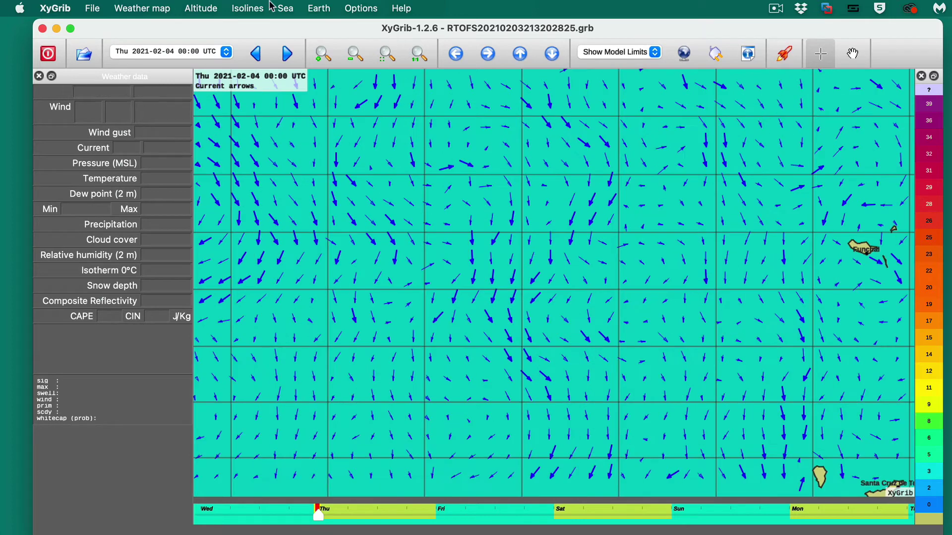
{"action": "left_click", "coordinate": [285, 10]}
{"action": "left_click", "coordinate": [285, 10]}
{"action": "left_click", "coordinate": [286, 10]}
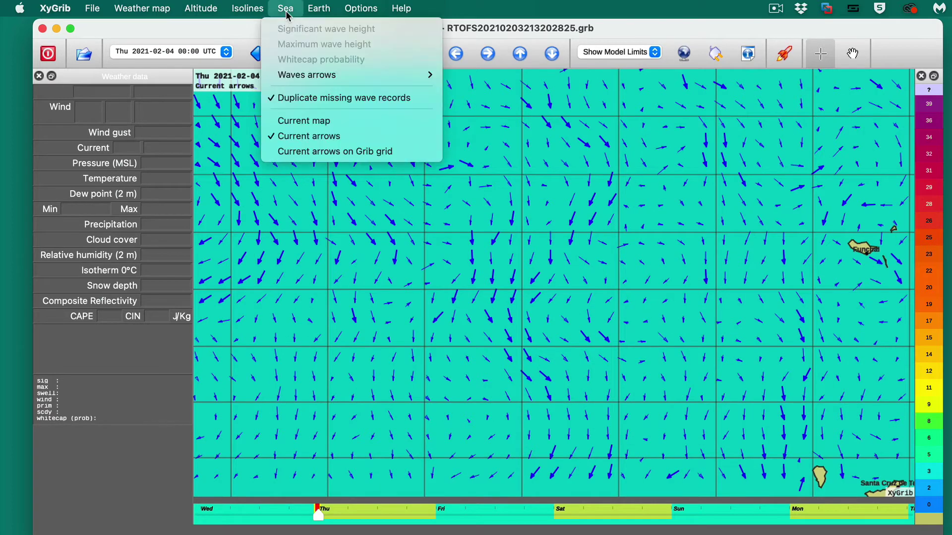
{"action": "mouse_move", "coordinate": [360, 79]}
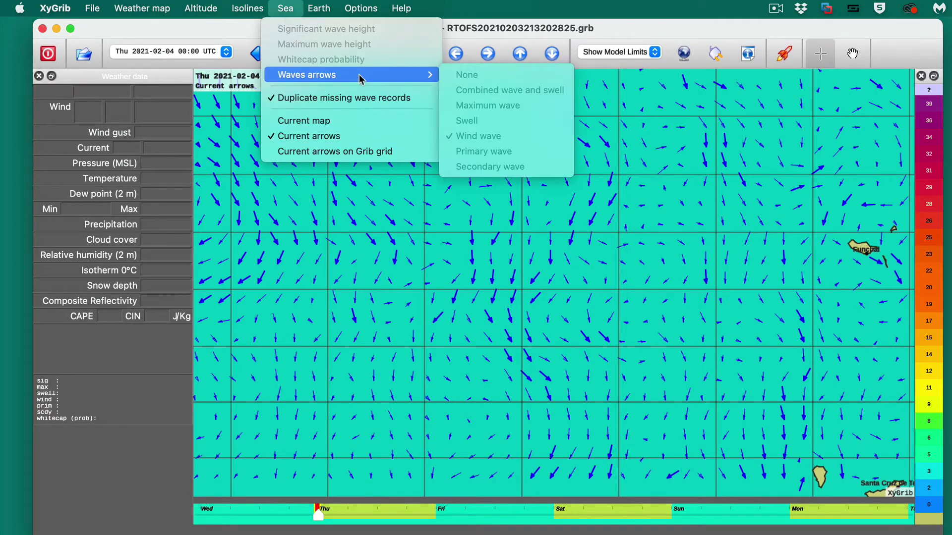
{"action": "key", "text": "Escape"}
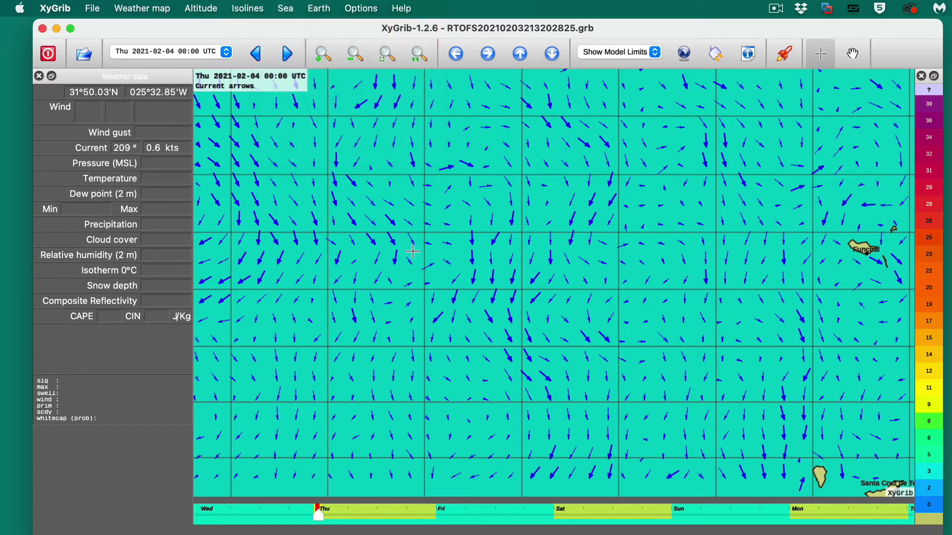
{"action": "left_click", "coordinate": [281, 12]}
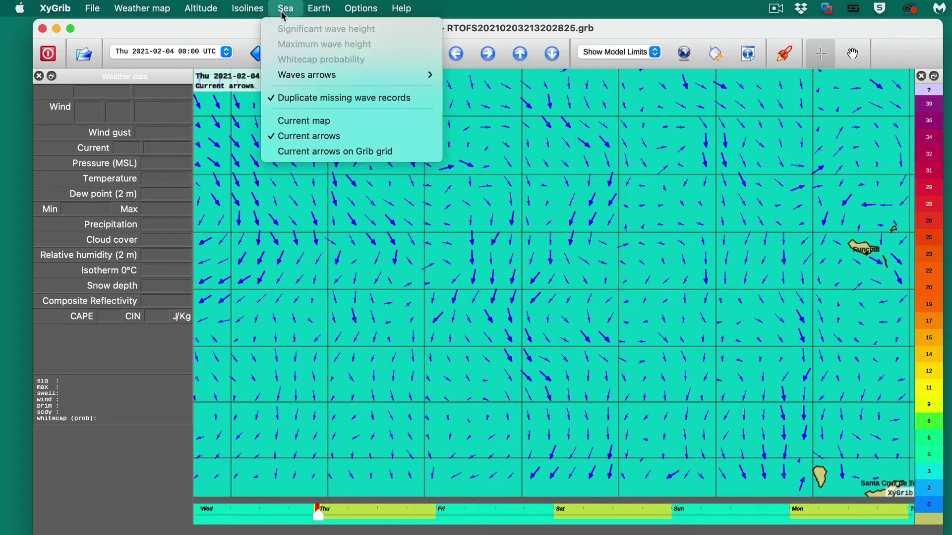
Turn on the colour current-speed map and draw current arrows at every GRIB grid point
{"action": "left_click", "coordinate": [327, 121]}
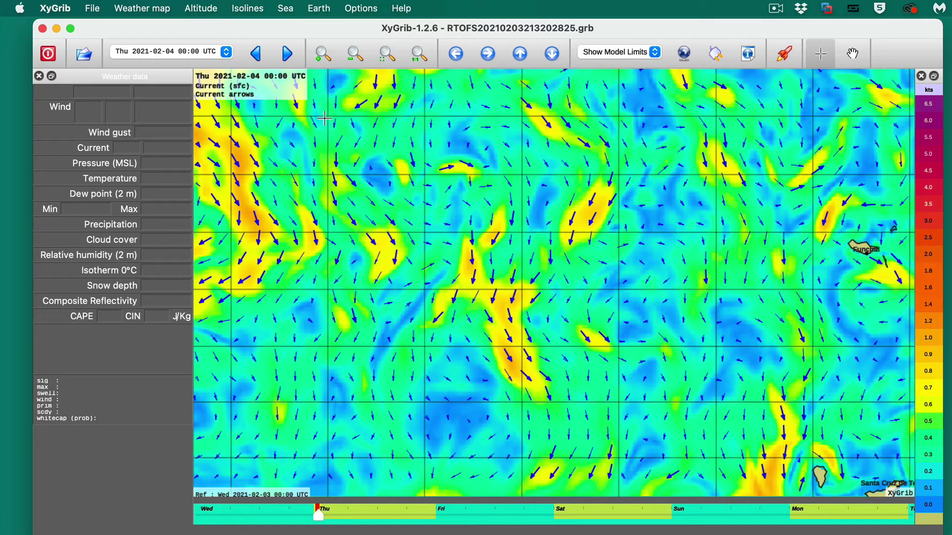
{"action": "left_click", "coordinate": [281, 10]}
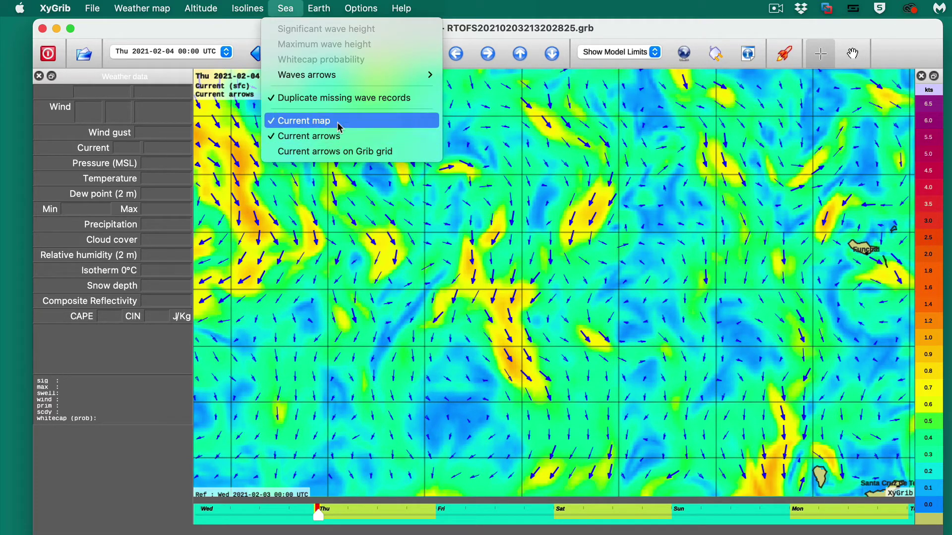
{"action": "left_click", "coordinate": [346, 157]}
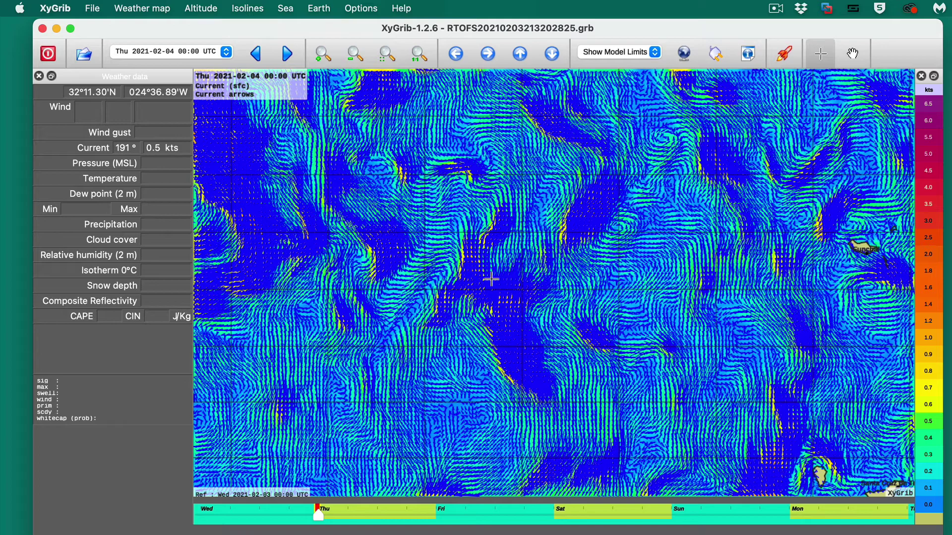
Zoom and pan the 0–6.5 kts current map to read 189° at 0.8 kts near 31°38'N 024°20'W
{"action": "scroll", "coordinate": [490, 277], "scroll_direction": "up", "scroll_amount": 4}
{"action": "scroll", "coordinate": [491, 279], "scroll_direction": "up", "scroll_amount": 4}
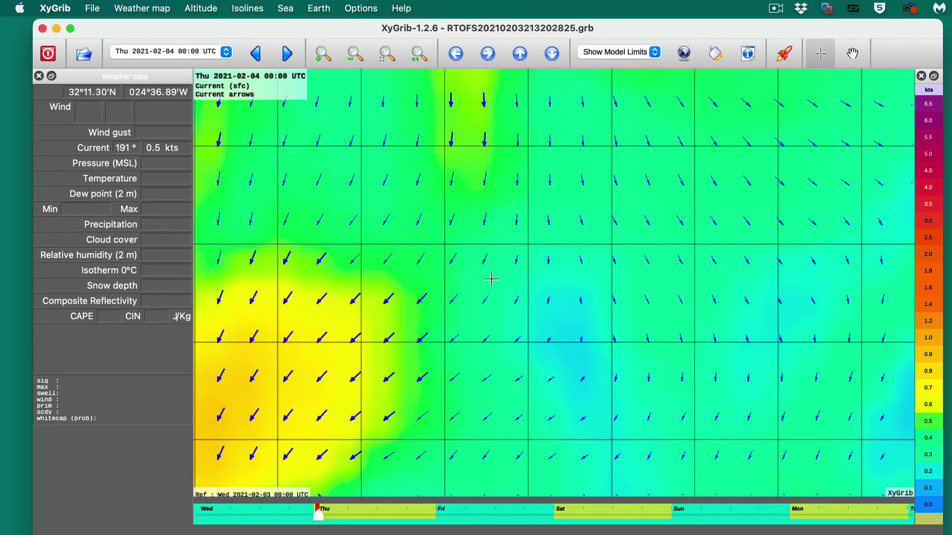
{"action": "scroll", "coordinate": [491, 279], "scroll_direction": "down", "scroll_amount": 1}
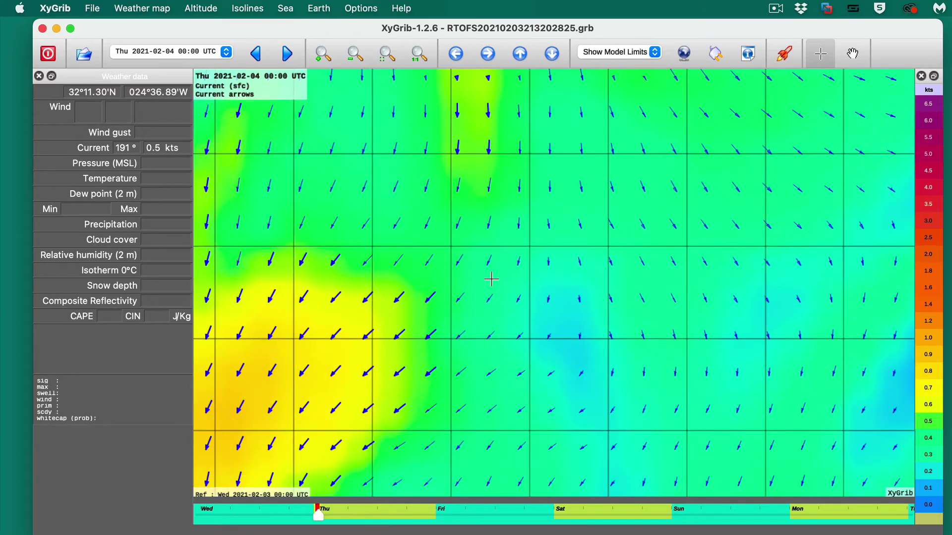
{"action": "scroll", "coordinate": [491, 279], "scroll_direction": "up", "scroll_amount": 2}
{"action": "scroll", "coordinate": [491, 279], "scroll_direction": "down", "scroll_amount": 4}
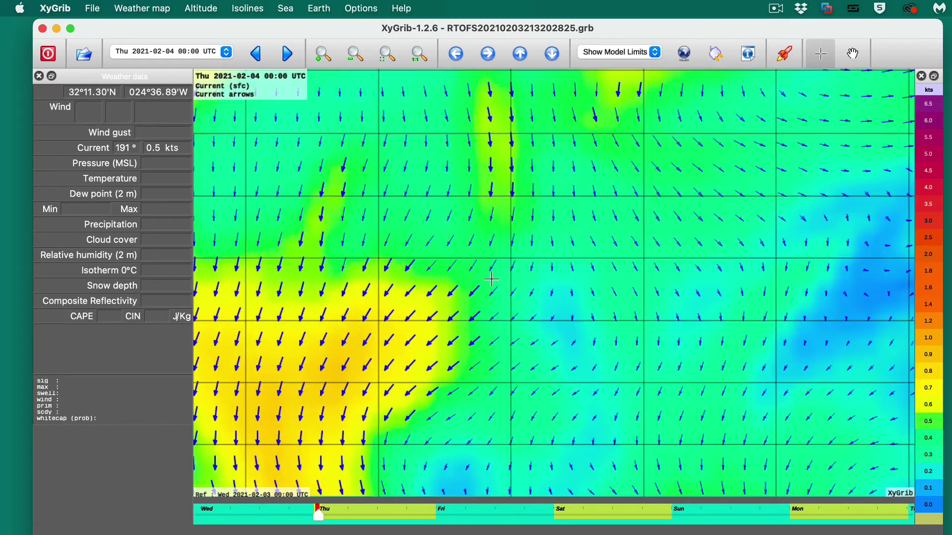
{"action": "scroll", "coordinate": [491, 279], "scroll_direction": "up", "scroll_amount": 2}
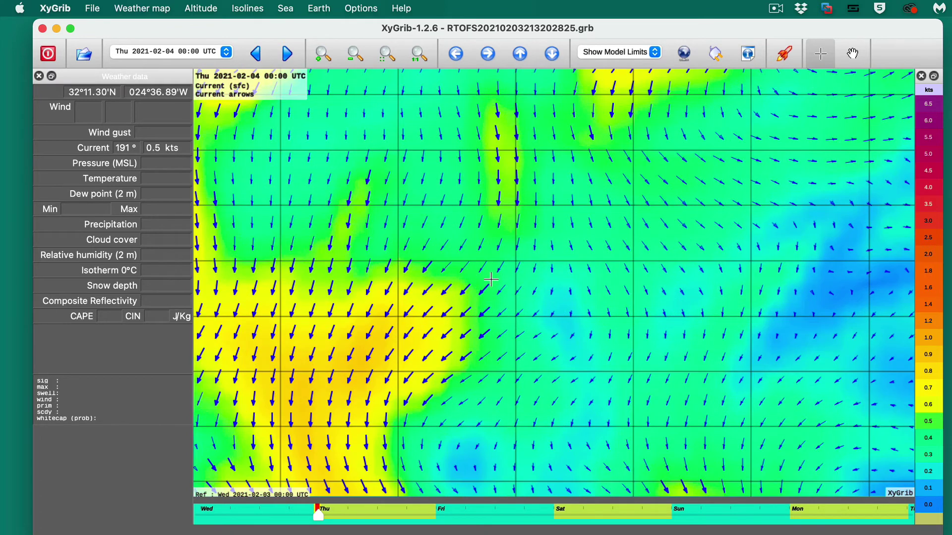
{"action": "left_click_drag", "start_coordinate": [495, 245], "coordinate": [677, 127]}
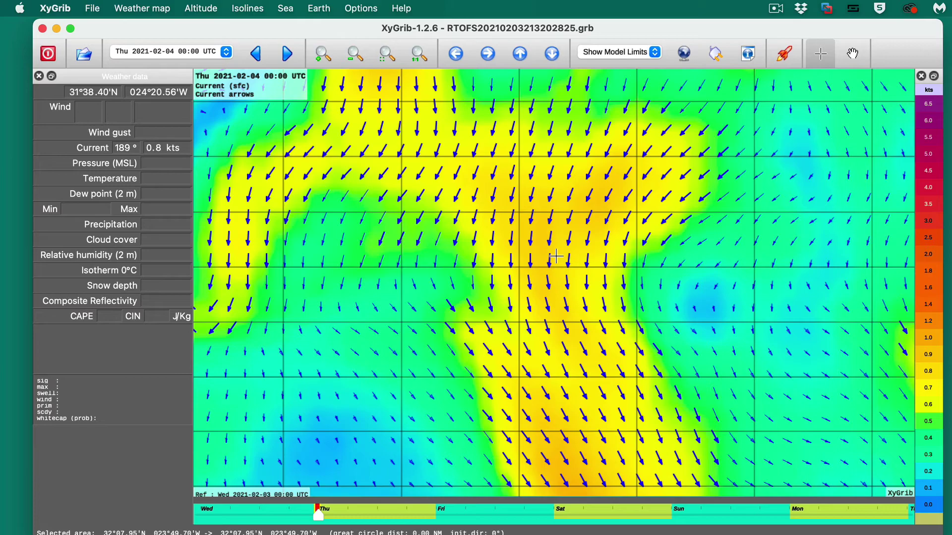
{"action": "scroll", "coordinate": [556, 256], "scroll_direction": "down", "scroll_amount": 5}
{"action": "scroll", "coordinate": [555, 256], "scroll_direction": "down", "scroll_amount": 2}
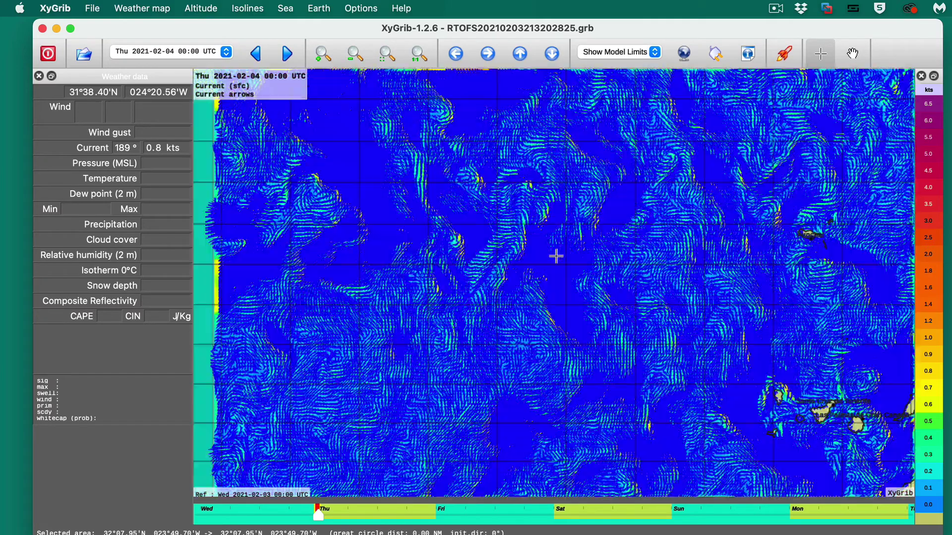
Turn off current arrows on the GRIB grid so they space evenly, and zoom the map out
{"action": "left_click", "coordinate": [277, 10]}
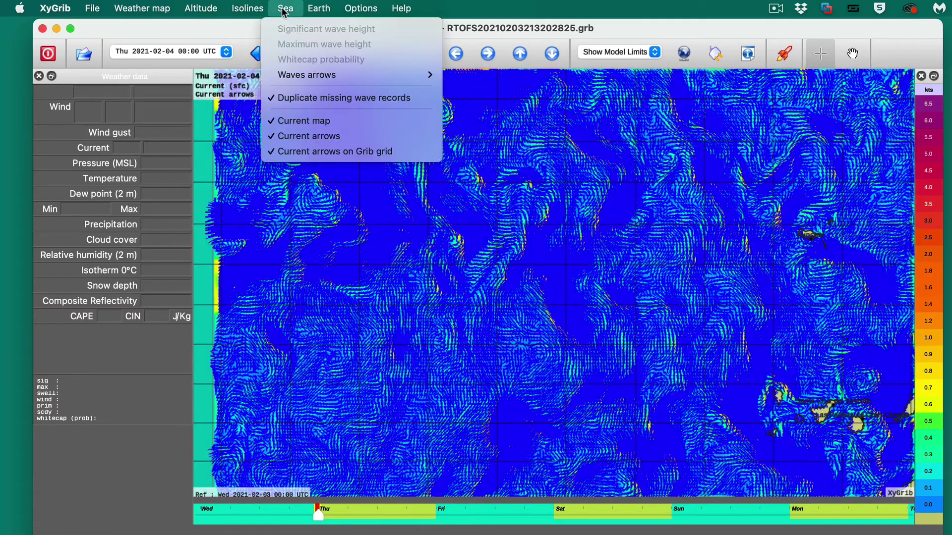
{"action": "left_click", "coordinate": [308, 151]}
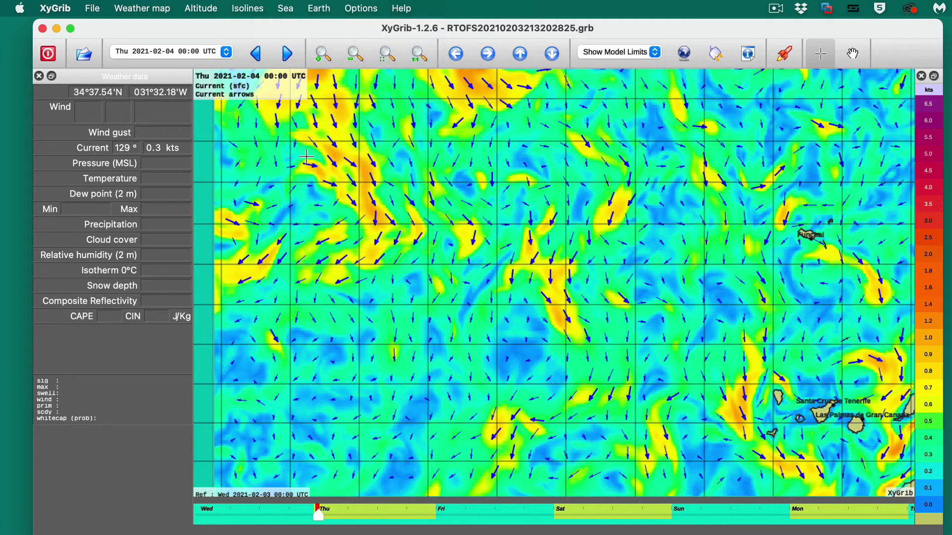
{"action": "scroll", "coordinate": [554, 348], "scroll_direction": "up", "scroll_amount": 3}
{"action": "scroll", "coordinate": [555, 348], "scroll_direction": "up", "scroll_amount": 1}
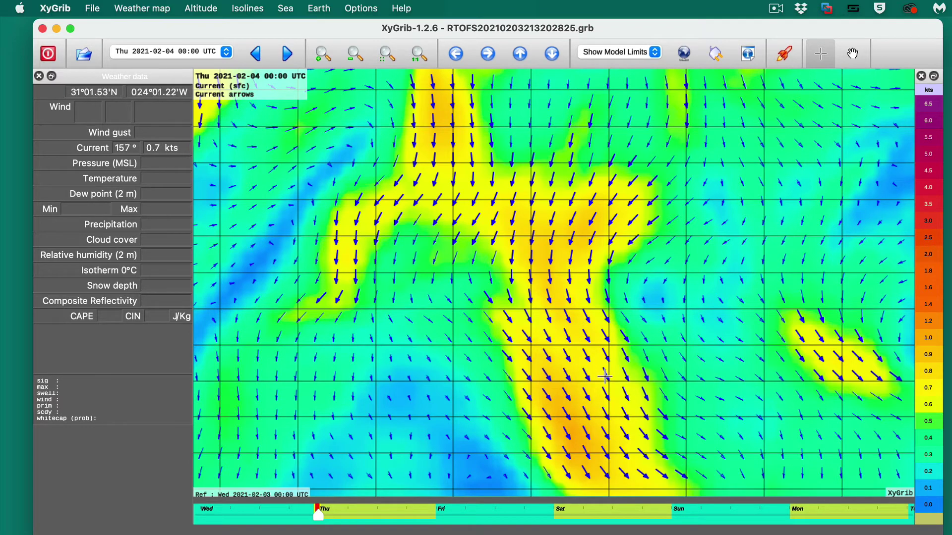
{"action": "scroll", "coordinate": [553, 299], "scroll_direction": "down", "scroll_amount": 2}
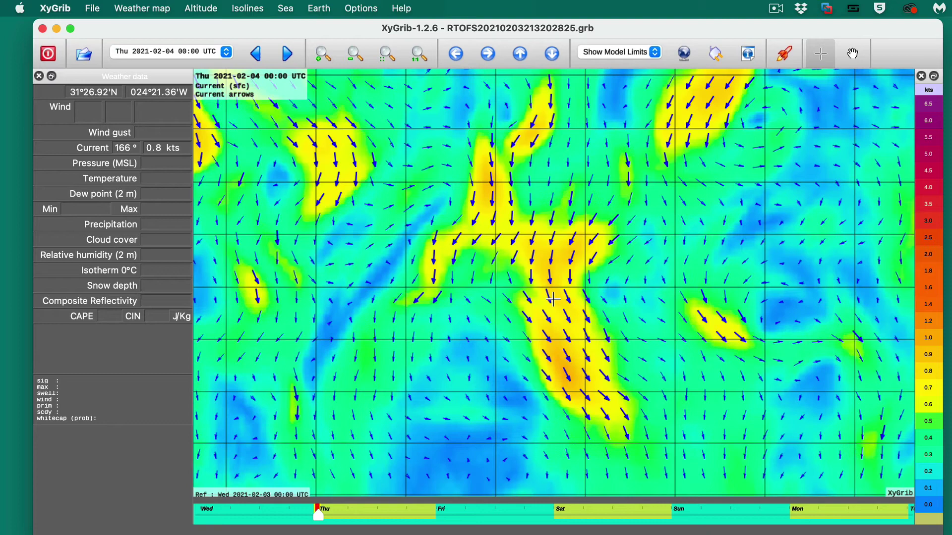
Open the meteotable for the point near 31°42.52'N 024°26.84'W and dismiss its parameters dialog
{"action": "right_click", "coordinate": [541, 259]}
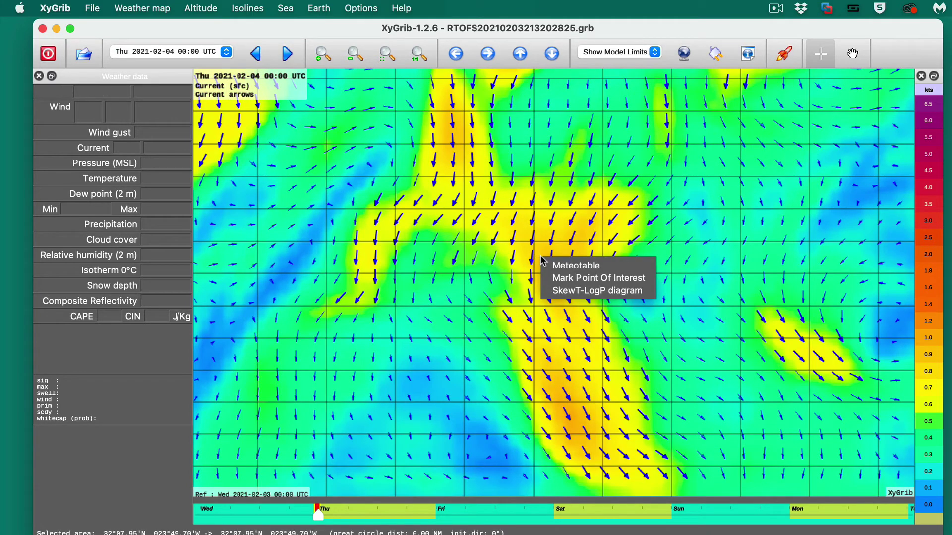
{"action": "left_click", "coordinate": [594, 268]}
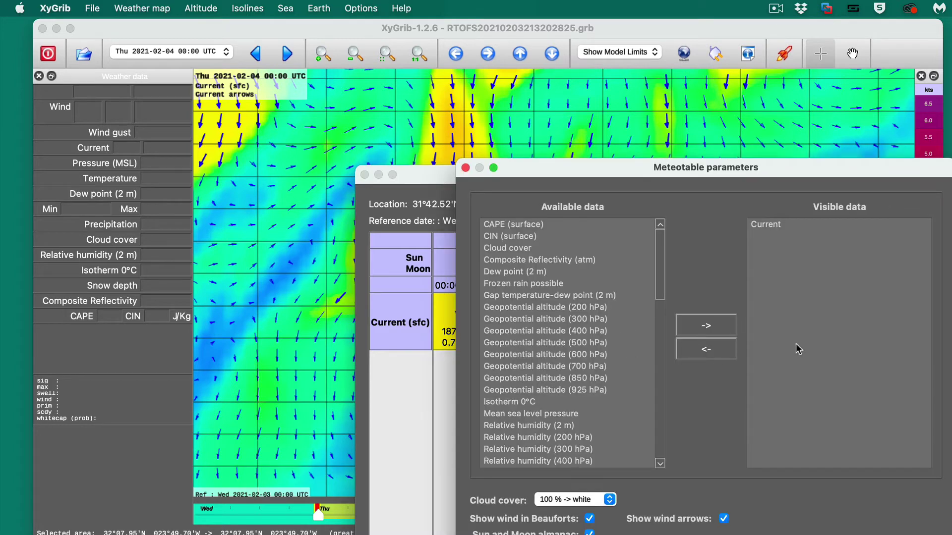
{"action": "scroll", "coordinate": [534, 367], "scroll_direction": "down", "scroll_amount": 10}
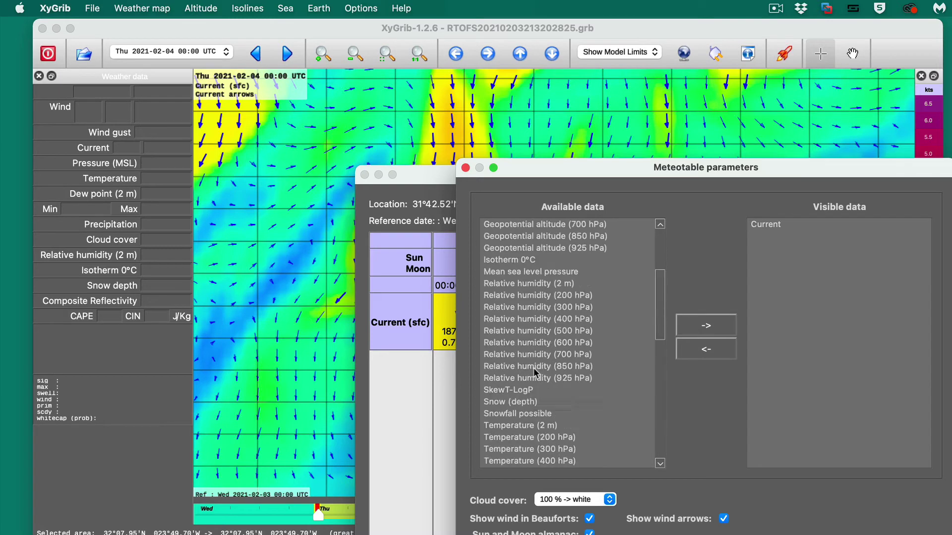
{"action": "scroll", "coordinate": [534, 368], "scroll_direction": "down", "scroll_amount": 3}
{"action": "scroll", "coordinate": [534, 367], "scroll_direction": "up", "scroll_amount": 15}
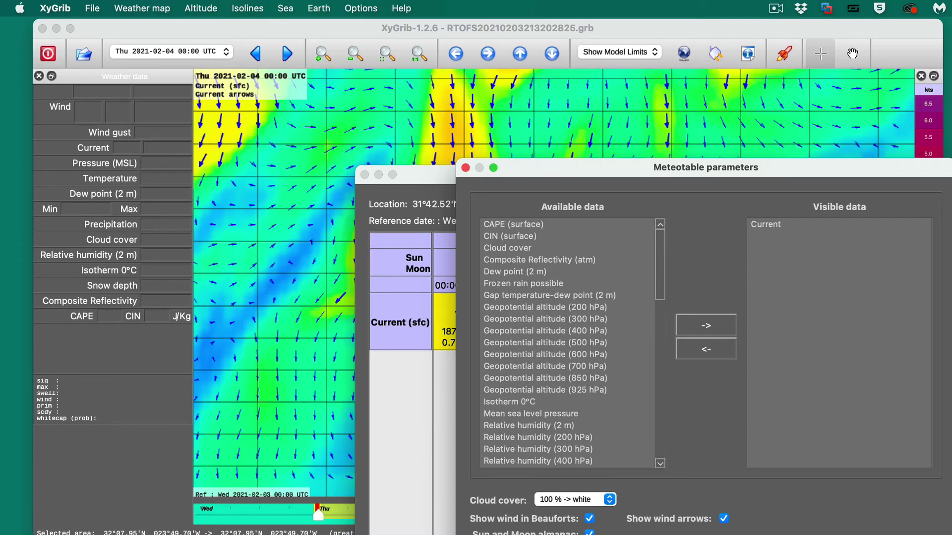
{"action": "key", "text": "Return"}
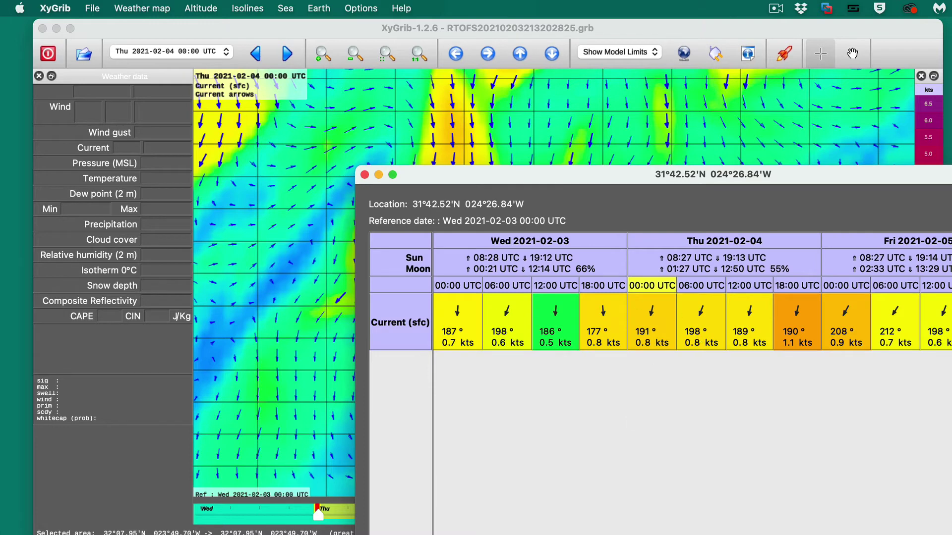
Scroll the Current (sfc) rows across the days, through the 190° 1.1 kts peak on Thursday 18:00
{"action": "scroll", "coordinate": [526, 532], "scroll_direction": "right", "scroll_amount": 10}
{"action": "scroll", "coordinate": [526, 531], "scroll_direction": "left", "scroll_amount": 10}
{"action": "scroll", "coordinate": [526, 532], "scroll_direction": "right", "scroll_amount": 7}
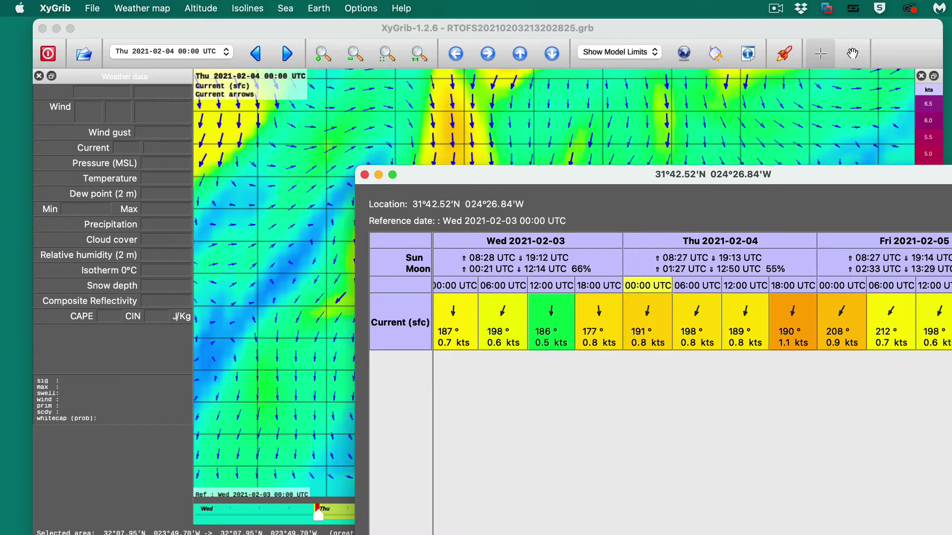
{"action": "scroll", "coordinate": [526, 531], "scroll_direction": "right", "scroll_amount": 7}
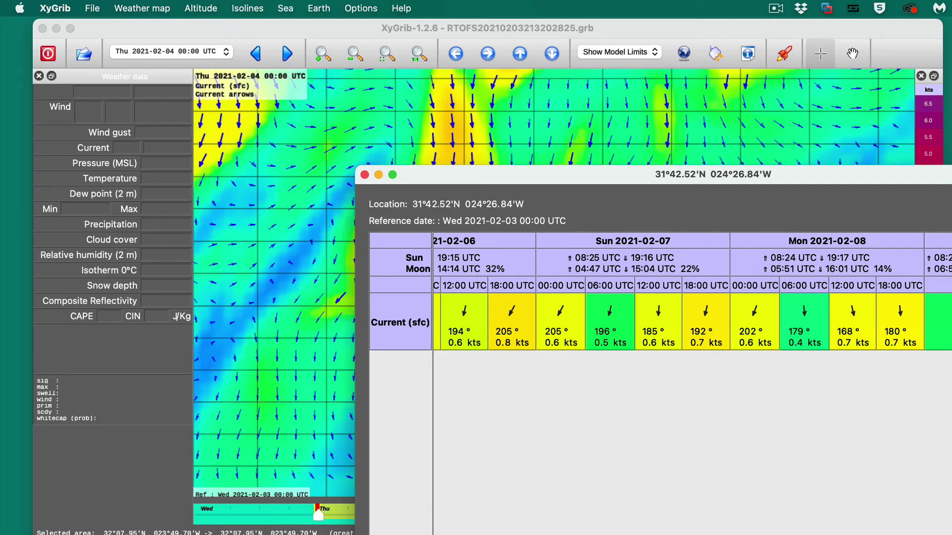
{"action": "scroll", "coordinate": [692, 291], "scroll_direction": "left", "scroll_amount": 9}
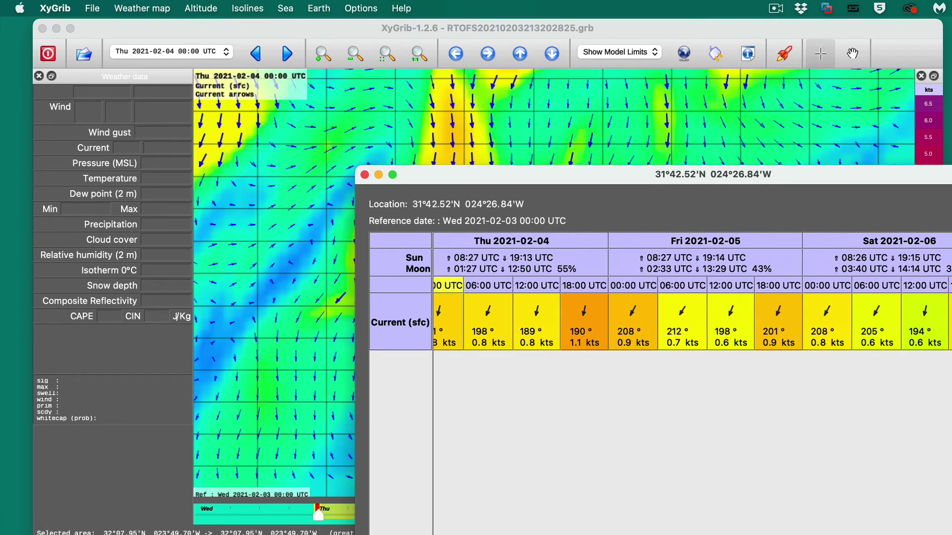
{"action": "scroll", "coordinate": [692, 292], "scroll_direction": "left", "scroll_amount": 4}
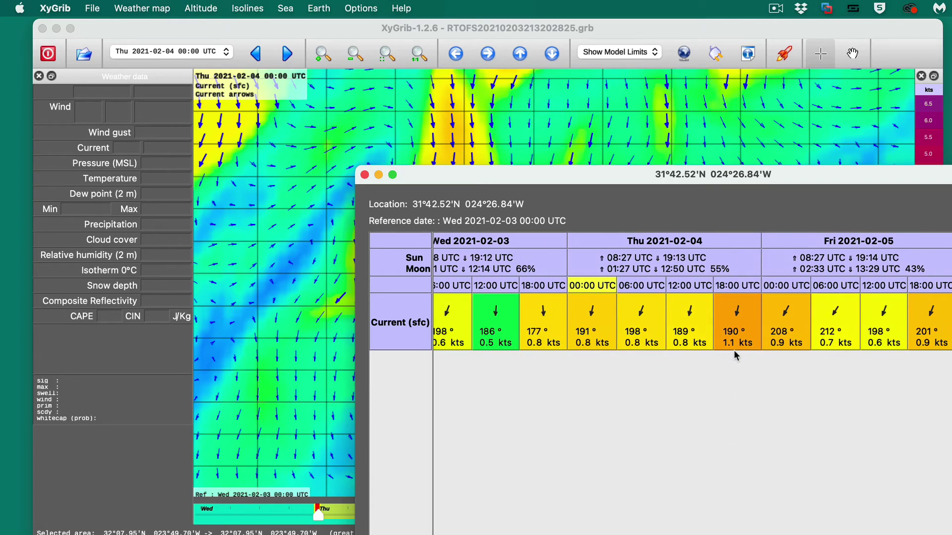
Close the meteotable and step the current forecast forward to Thu 12:00 UTC
{"action": "left_click", "coordinate": [364, 175]}
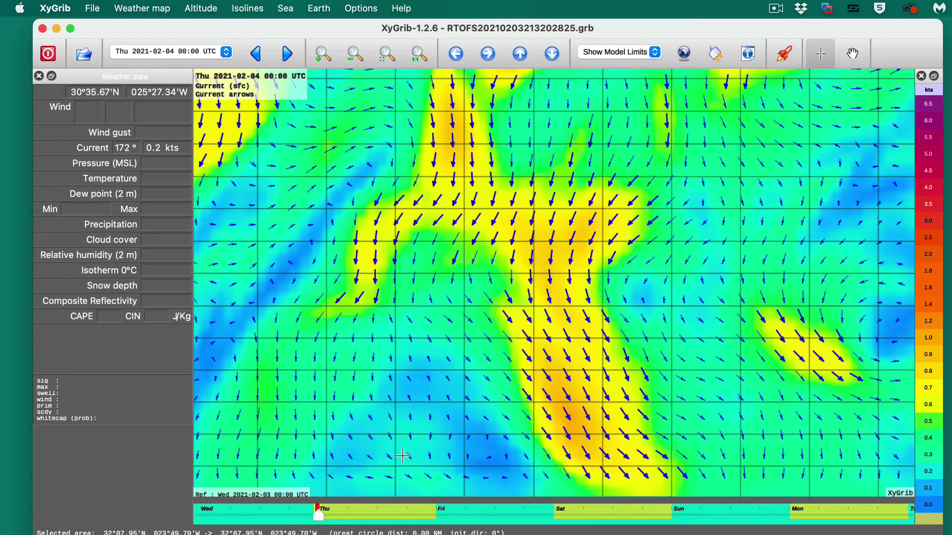
{"action": "left_click", "coordinate": [285, 55]}
{"action": "scroll", "coordinate": [411, 208], "scroll_direction": "down", "scroll_amount": 5}
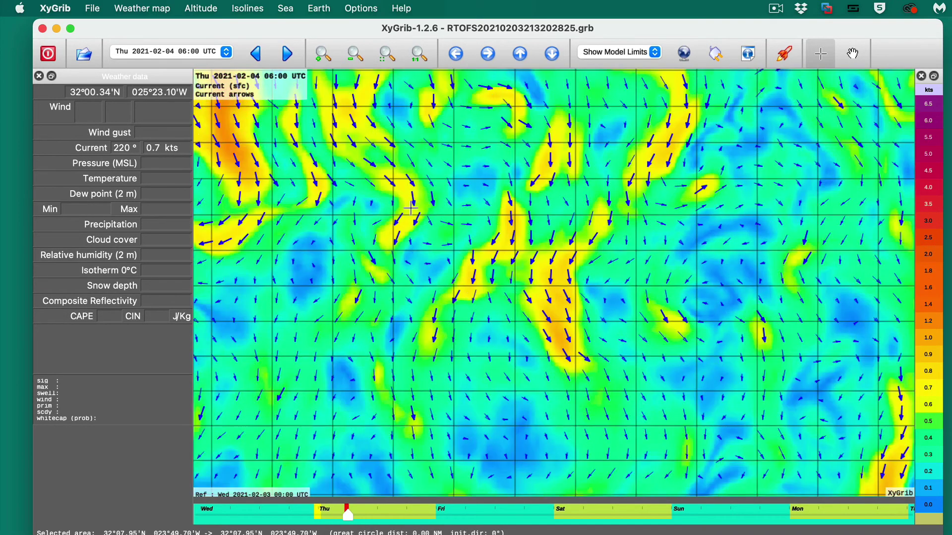
{"action": "scroll", "coordinate": [410, 208], "scroll_direction": "up", "scroll_amount": 3}
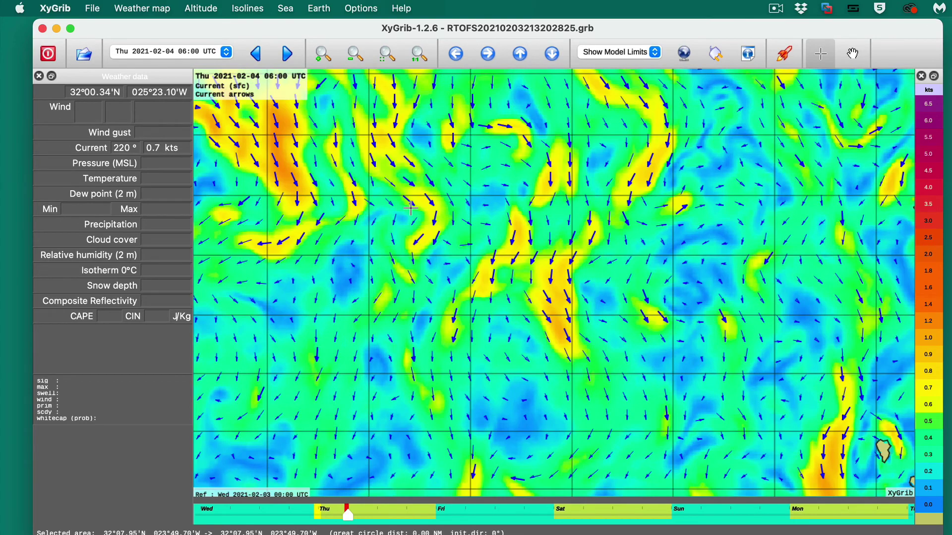
{"action": "scroll", "coordinate": [411, 208], "scroll_direction": "down", "scroll_amount": 2}
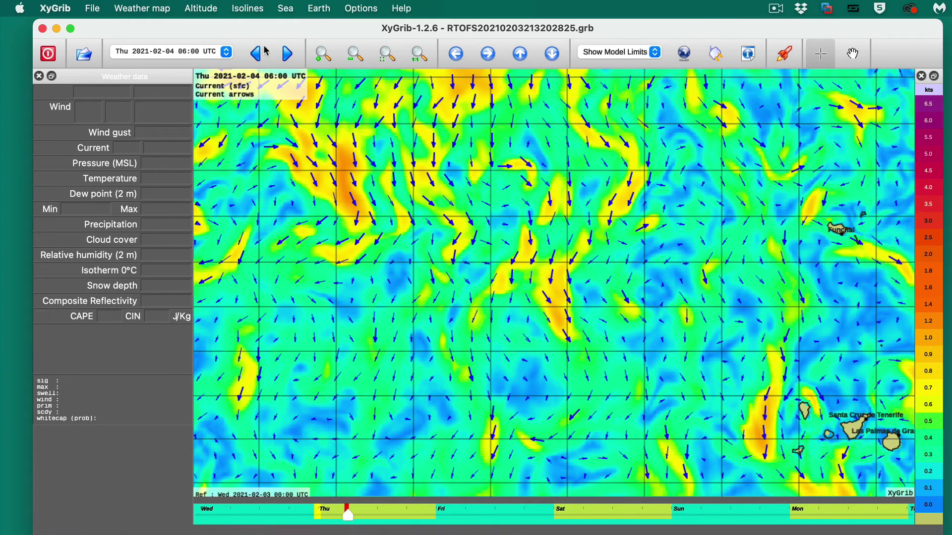
{"action": "left_click", "coordinate": [286, 53]}
Advance the forecast in six-hour steps through Friday into Saturday 2021-02-06
{"action": "left_click", "coordinate": [283, 55]}
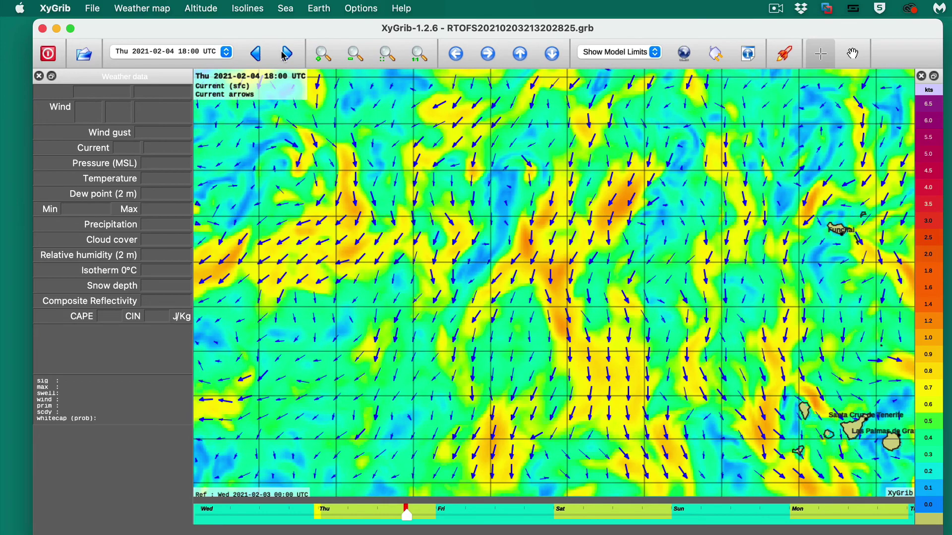
{"action": "left_click", "coordinate": [283, 55]}
{"action": "left_click", "coordinate": [283, 55]}
{"action": "left_click", "coordinate": [283, 55]}
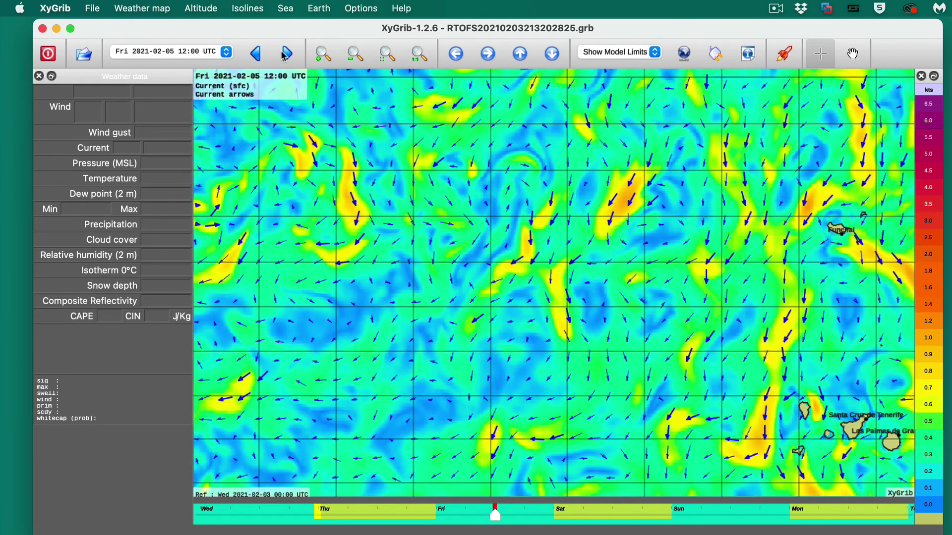
{"action": "left_click", "coordinate": [283, 55]}
{"action": "left_click", "coordinate": [283, 55]}
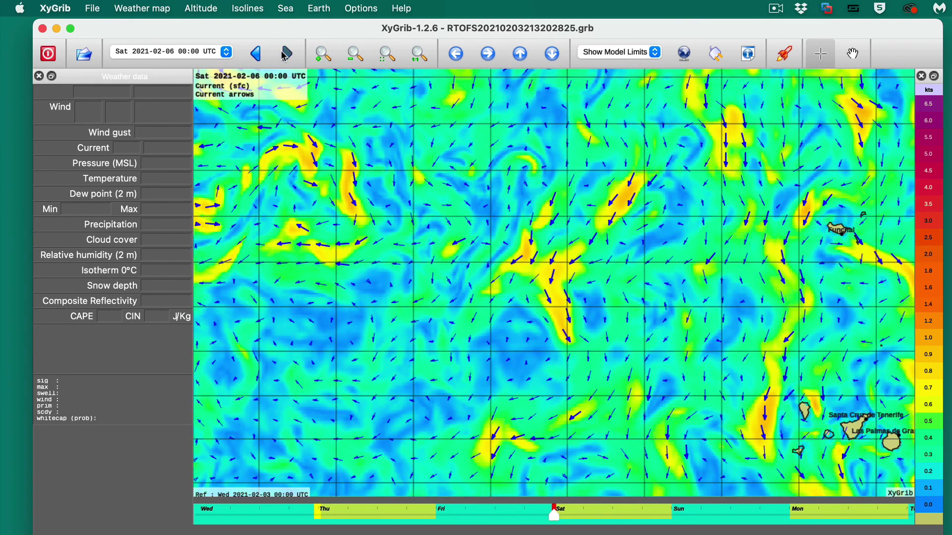
{"action": "left_click", "coordinate": [283, 55]}
{"action": "key", "text": "Page_Down"}
{"action": "scroll", "coordinate": [626, 337], "scroll_direction": "down", "scroll_amount": 3}
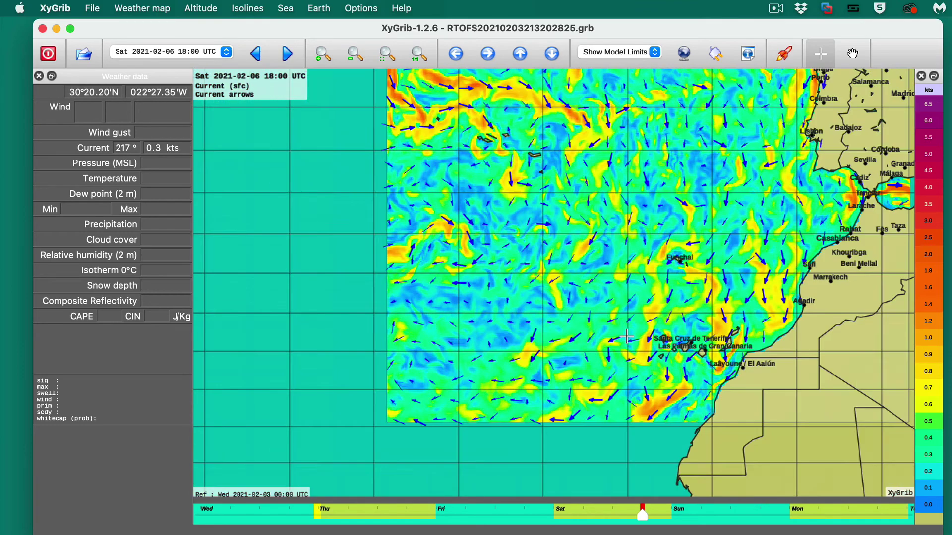
{"action": "scroll", "coordinate": [626, 337], "scroll_direction": "up", "scroll_amount": 2}
{"action": "scroll", "coordinate": [626, 337], "scroll_direction": "down", "scroll_amount": 2}
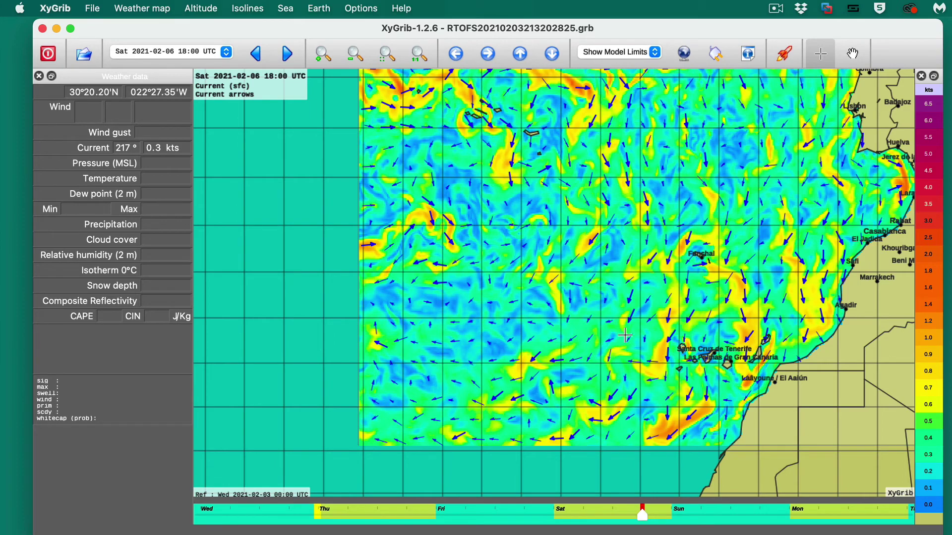
{"action": "scroll", "coordinate": [591, 335], "scroll_direction": "up", "scroll_amount": 3}
{"action": "scroll", "coordinate": [591, 335], "scroll_direction": "up", "scroll_amount": 2}
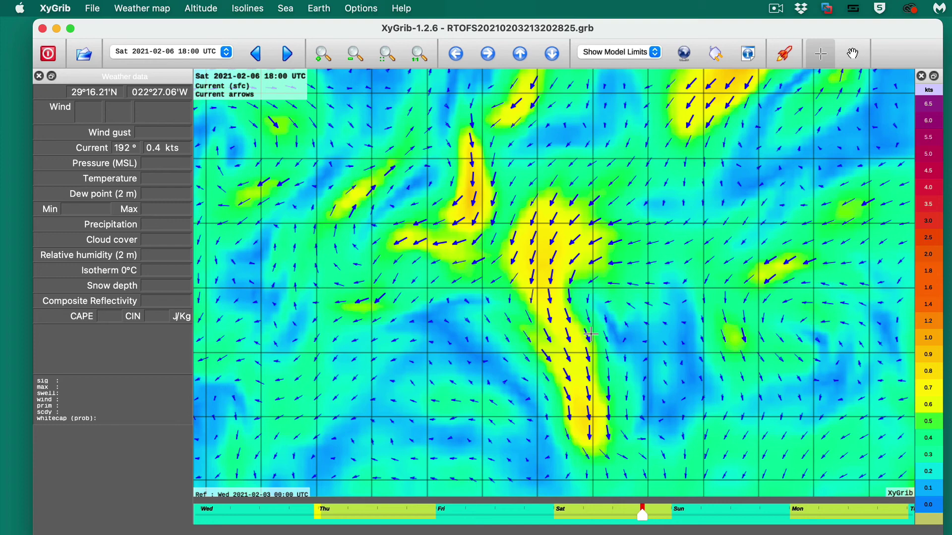
{"action": "scroll", "coordinate": [592, 342], "scroll_direction": "up", "scroll_amount": 4}
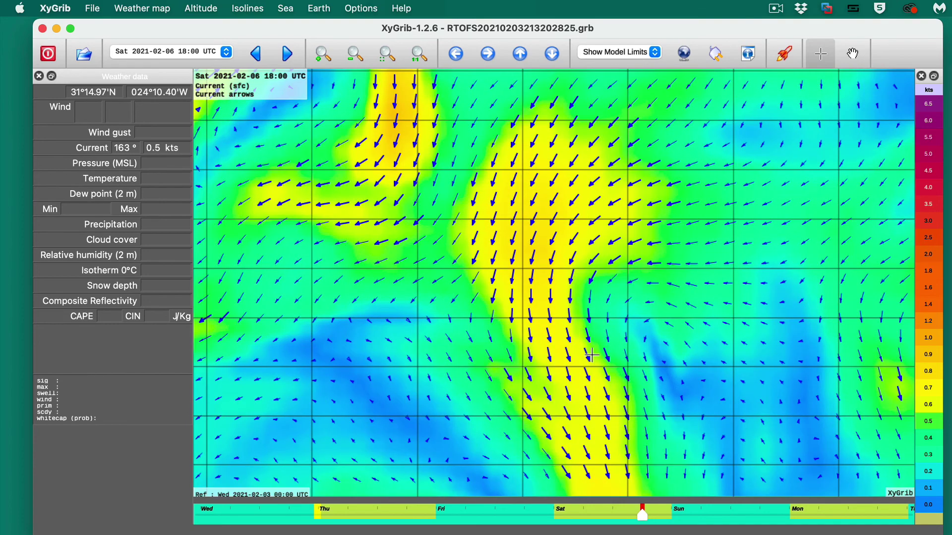
{"action": "scroll", "coordinate": [593, 354], "scroll_direction": "up", "scroll_amount": 2}
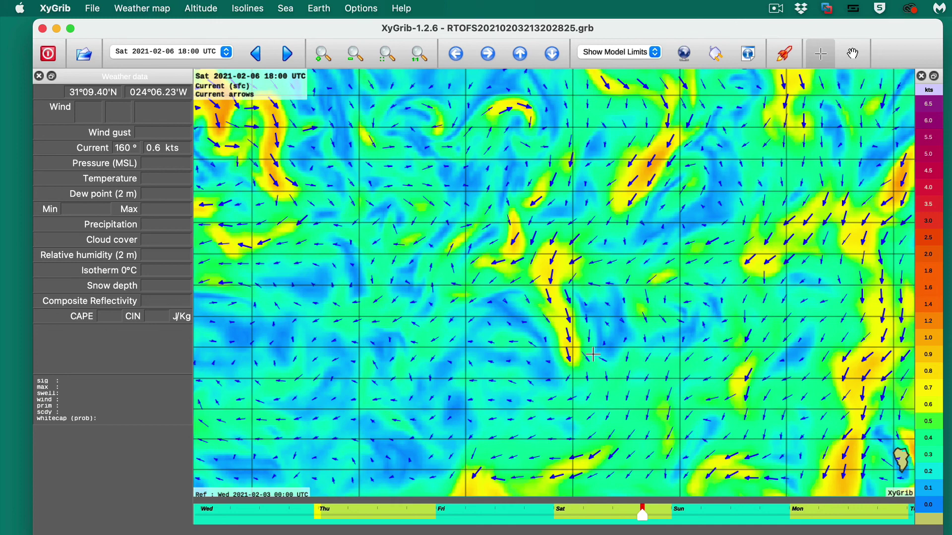
{"action": "scroll", "coordinate": [593, 354], "scroll_direction": "up", "scroll_amount": 3}
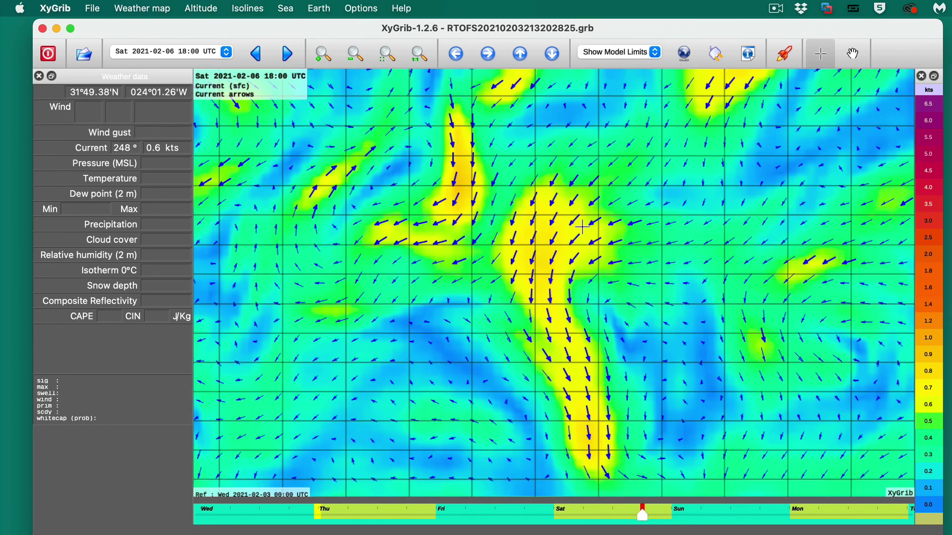
{"action": "scroll", "coordinate": [586, 306], "scroll_direction": "down", "scroll_amount": 5}
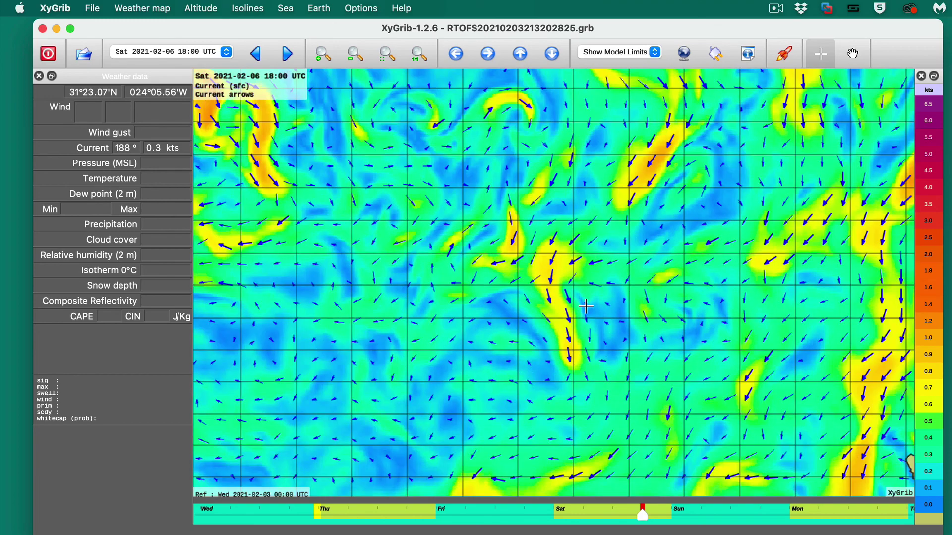
{"action": "scroll", "coordinate": [586, 306], "scroll_direction": "up", "scroll_amount": 6}
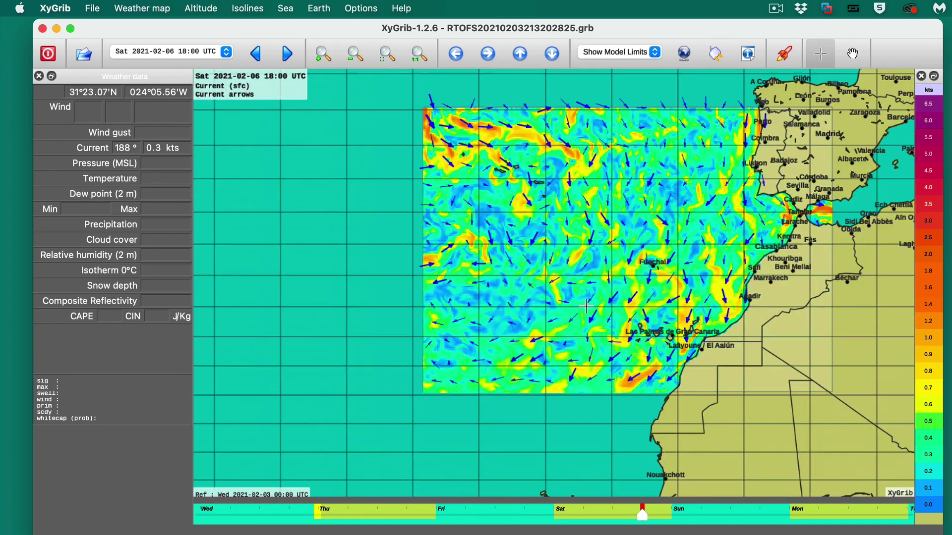
{"action": "scroll", "coordinate": [586, 306], "scroll_direction": "up", "scroll_amount": 1}
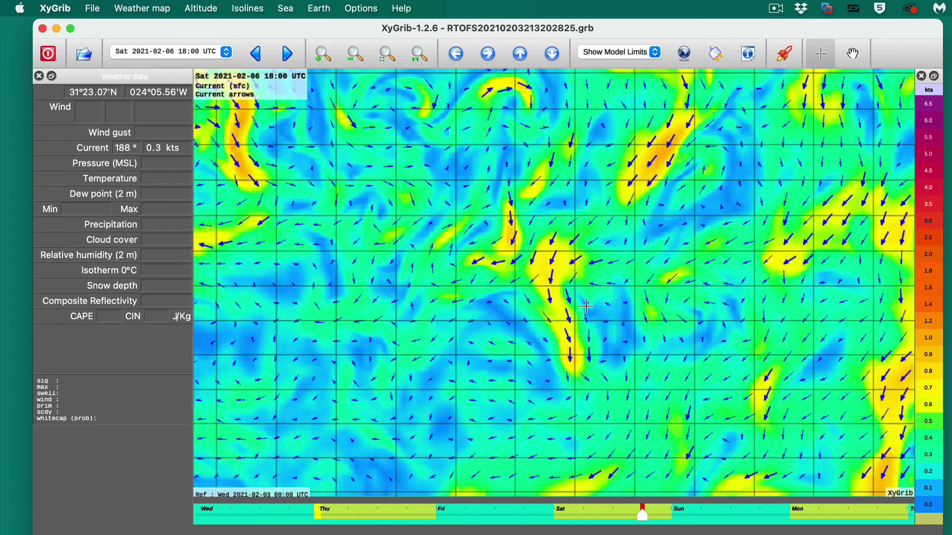